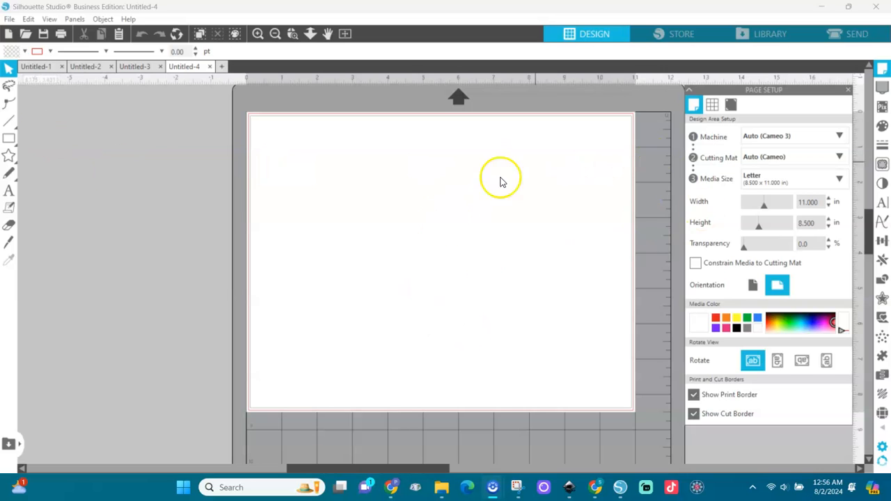
Review the Media Size options, keep Letter, and bring up the File menu.
left_click(839, 181)
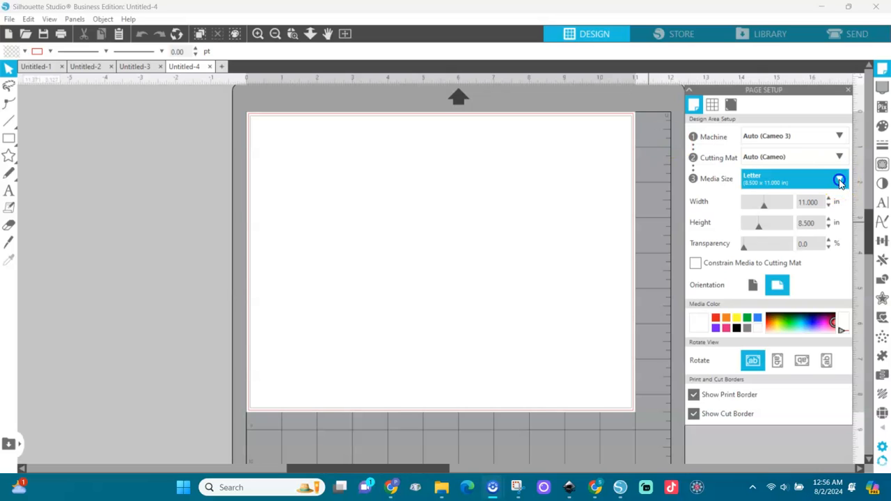
left_click(839, 180)
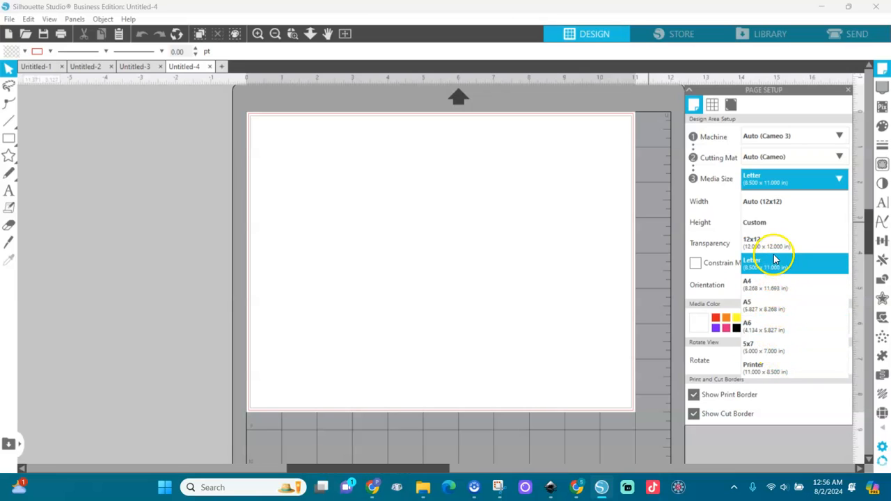
left_click(363, 231)
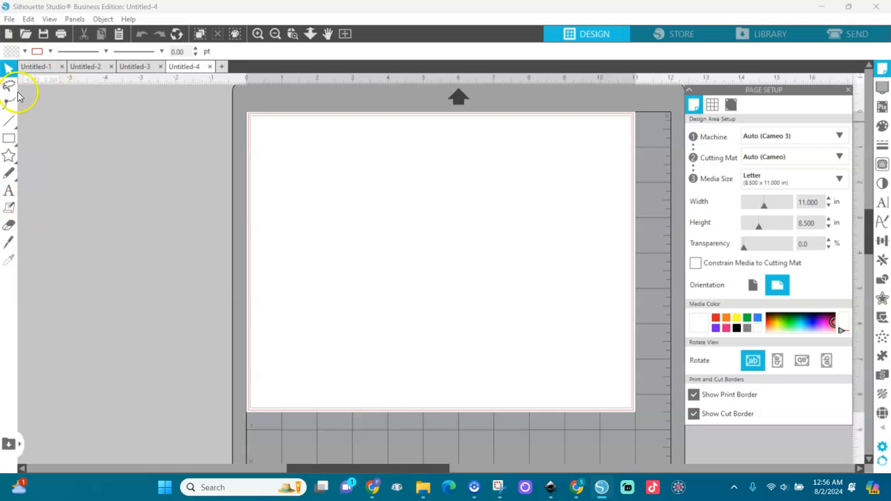
left_click(10, 19)
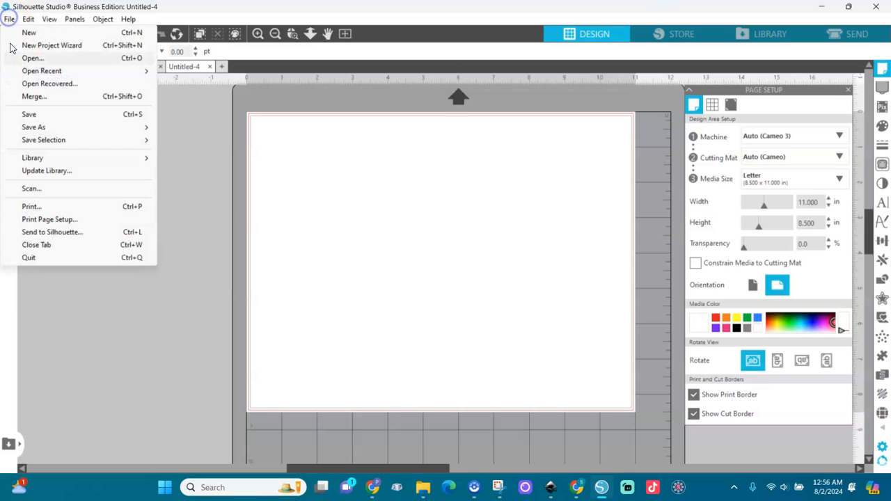
Set the print page to Envelope #10 (4.125 x 9.5 in) in landscape and confirm.
left_click(39, 219)
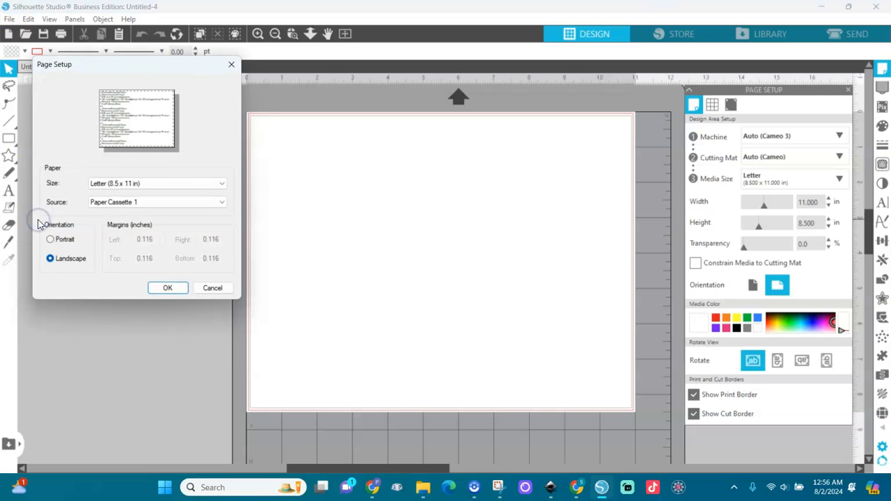
left_click(135, 185)
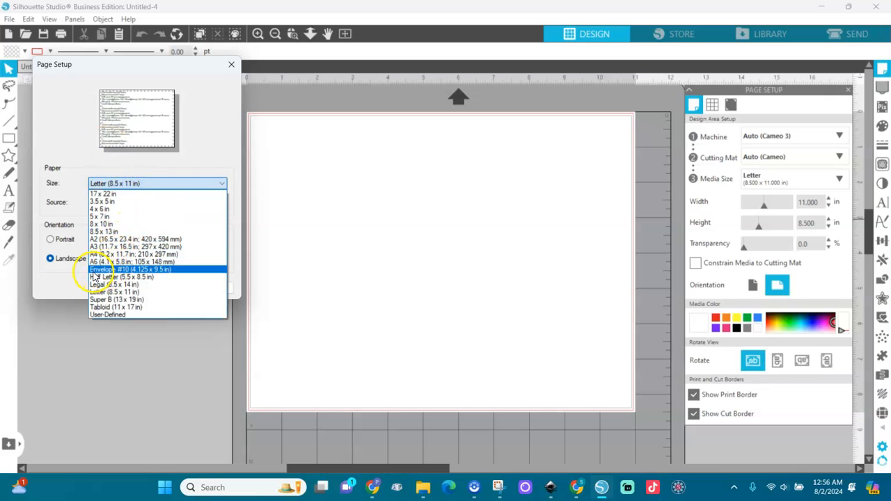
left_click(165, 269)
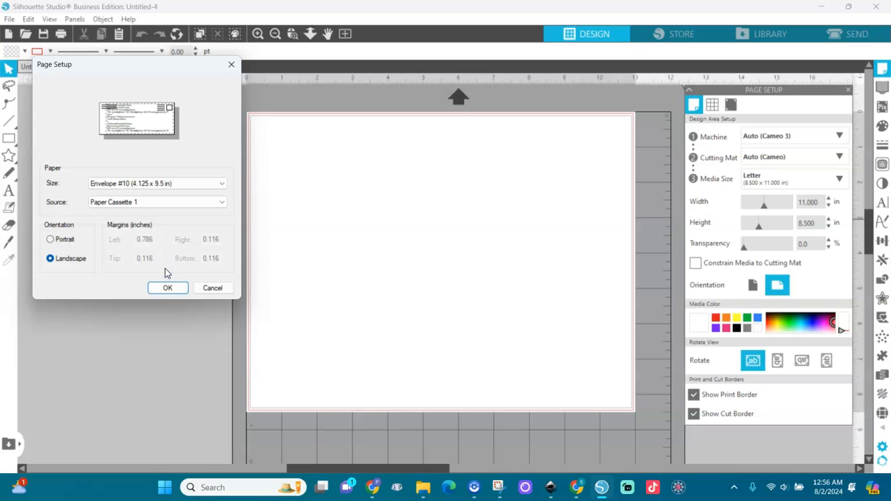
left_click(53, 263)
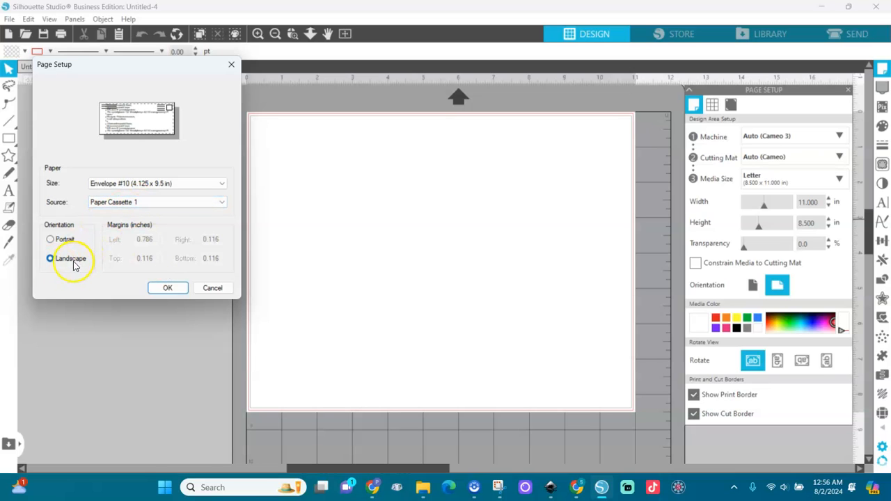
left_click(168, 288)
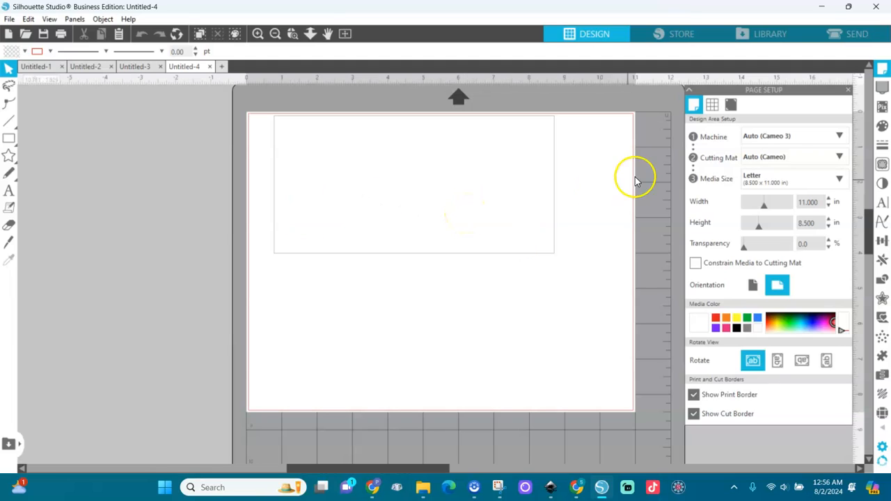
Set Media Size to Printer (9.500 × 4.125 in), fit the page to the window, and toggle the cut border.
left_click(834, 180)
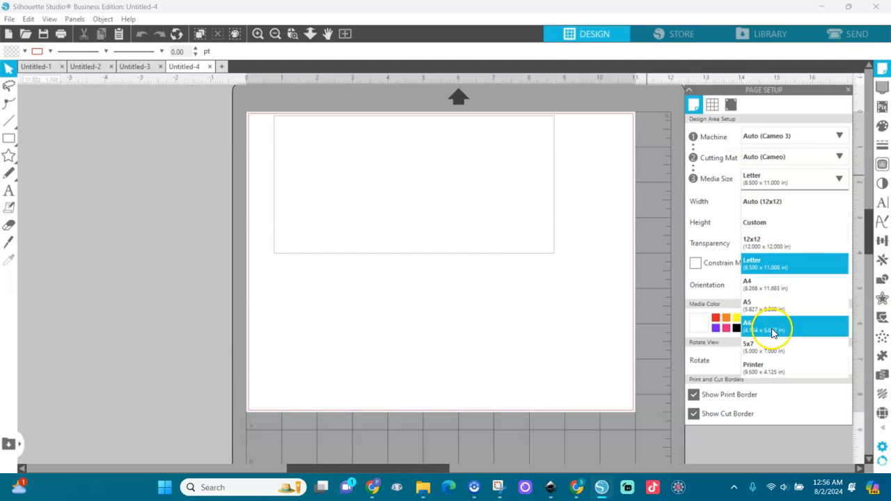
left_click(759, 367)
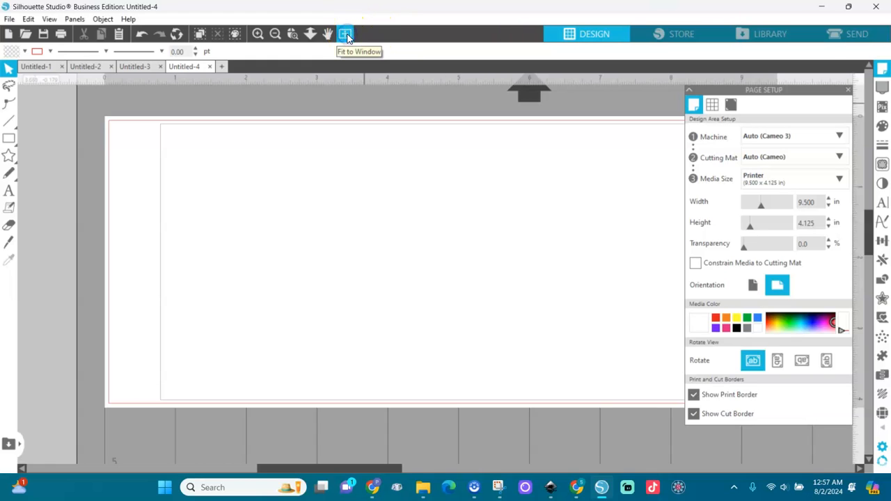
left_click(274, 33)
left_click(273, 34)
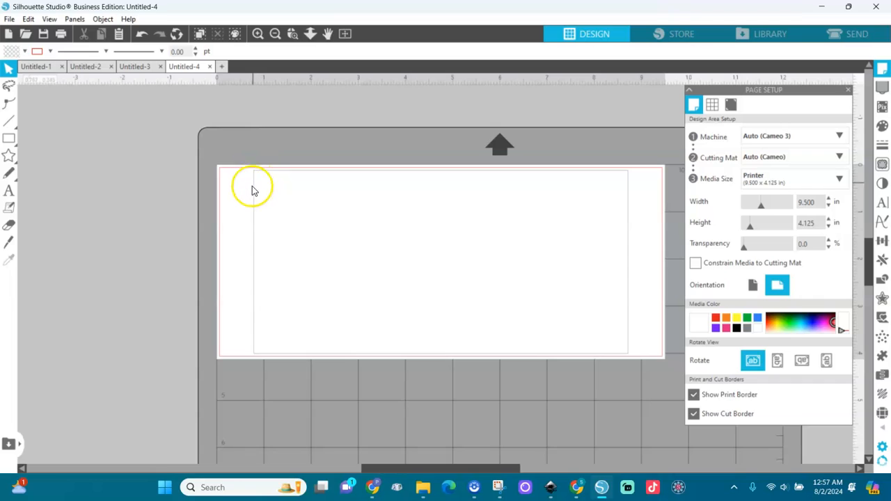
left_click(693, 415)
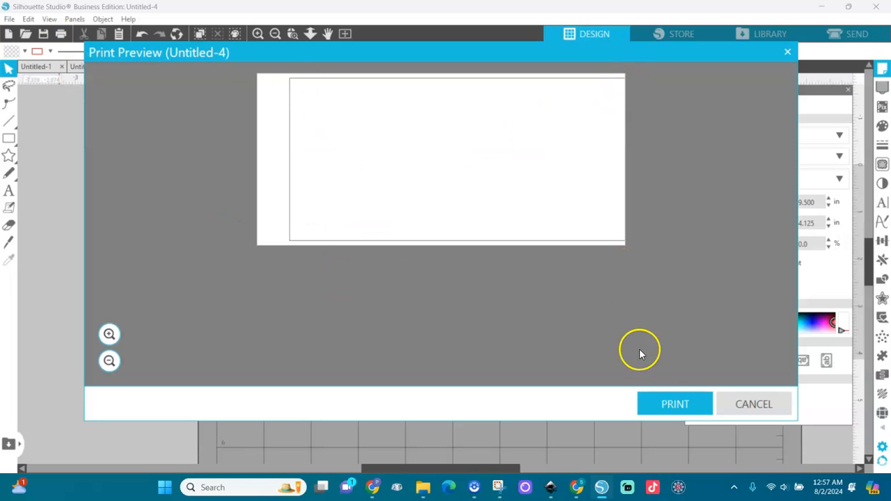
Send the page to print, dismiss the simplified window, and select the EPSONF2297D (ET-2720 Series) printer.
left_click(674, 405)
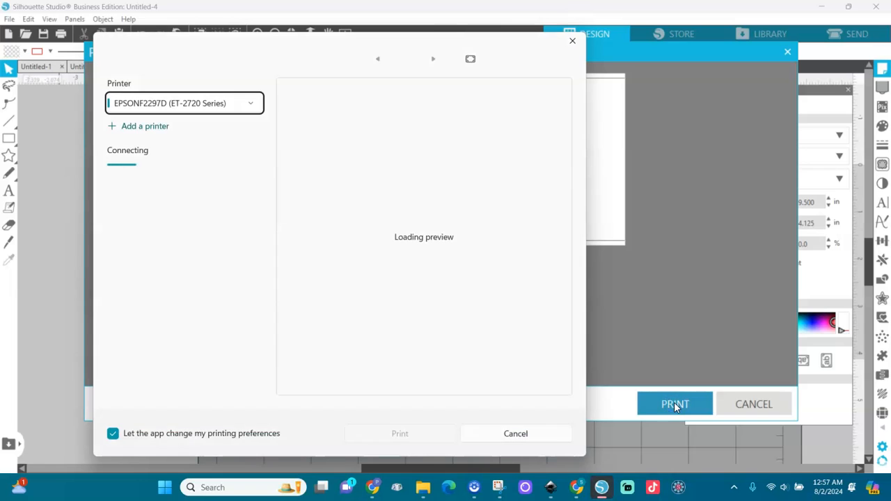
left_click(572, 40)
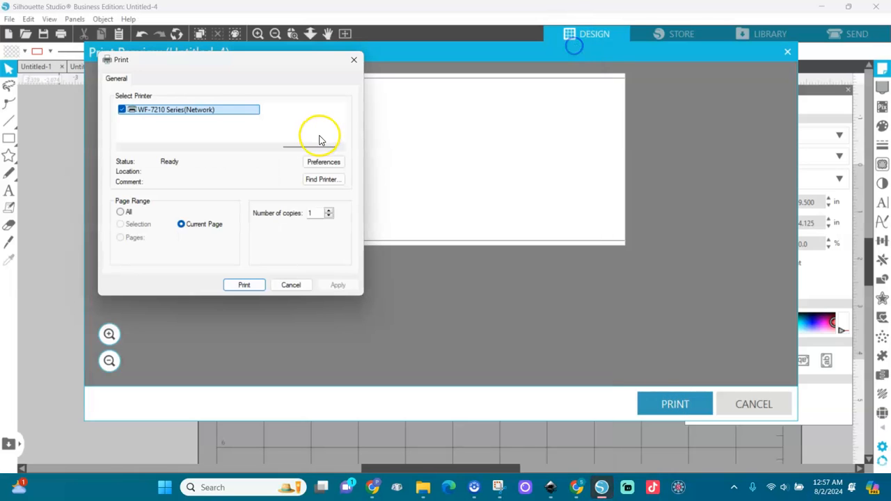
left_click(153, 147)
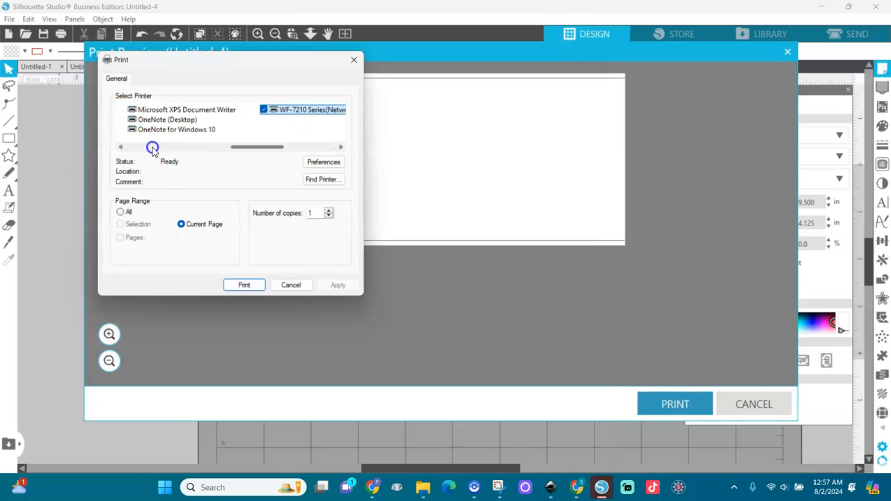
left_click(152, 147)
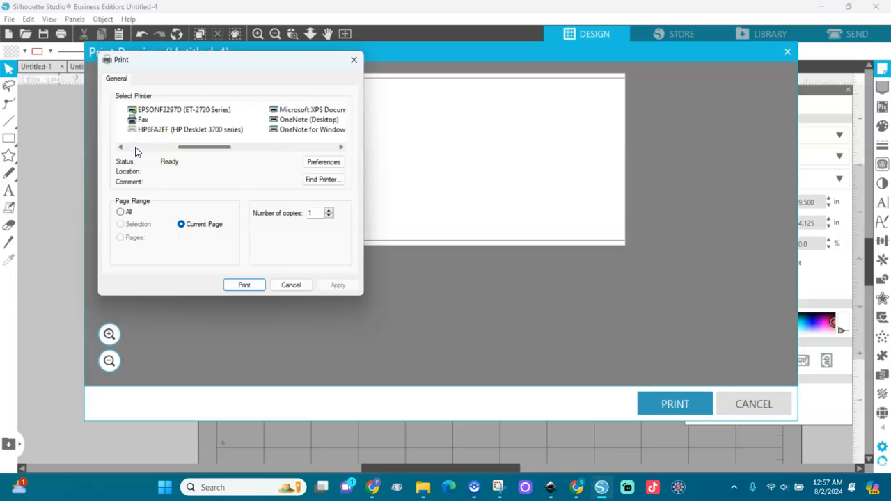
left_click(136, 146)
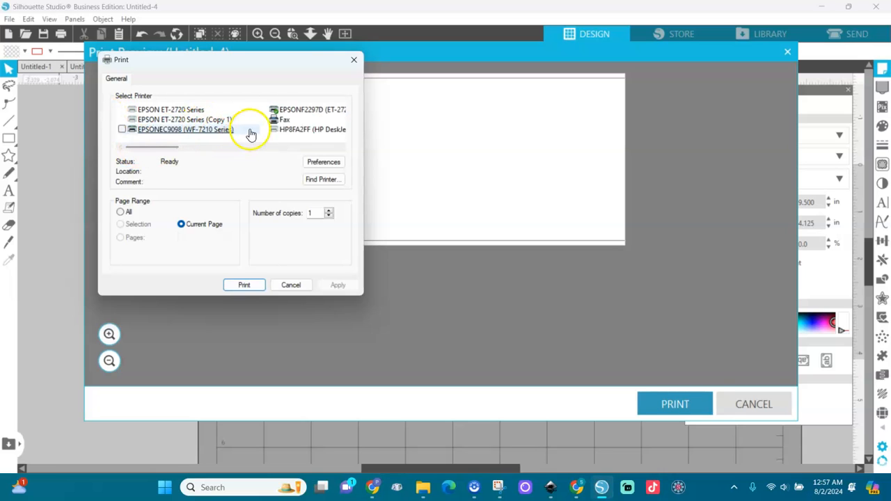
left_click(264, 111)
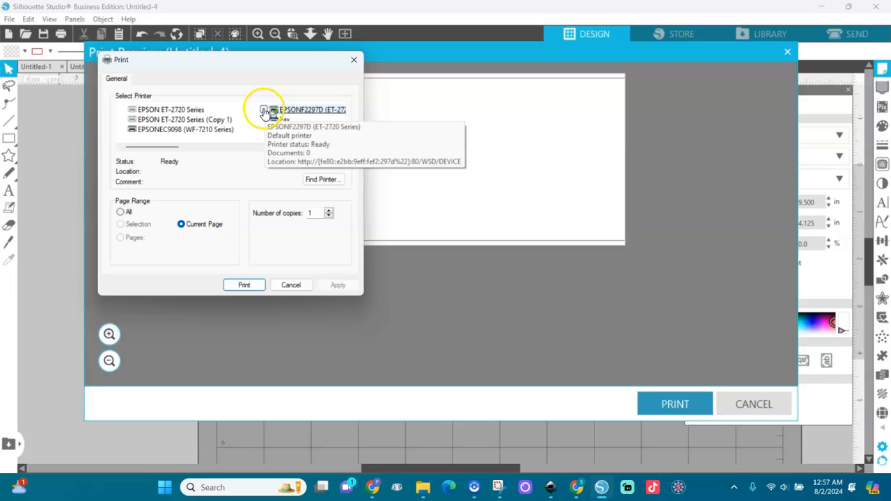
left_click(265, 112)
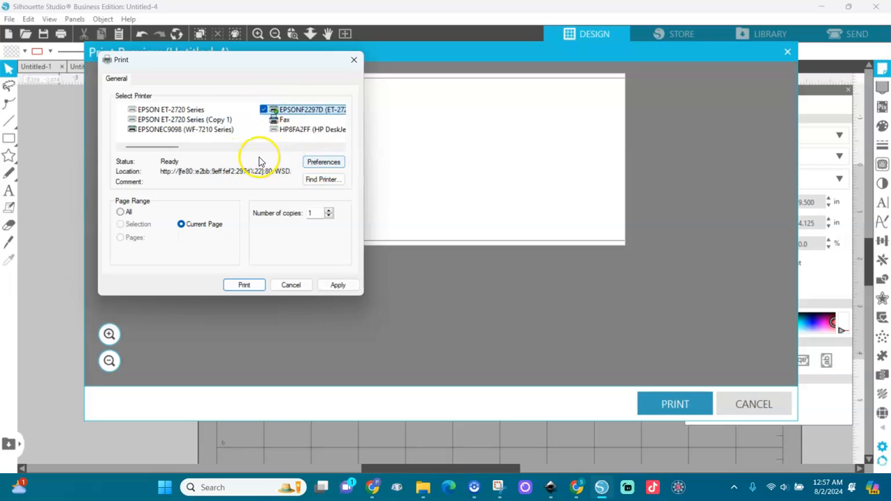
In the printer preferences, keep Envelope #10 as document size and set print quality to High.
left_click(324, 165)
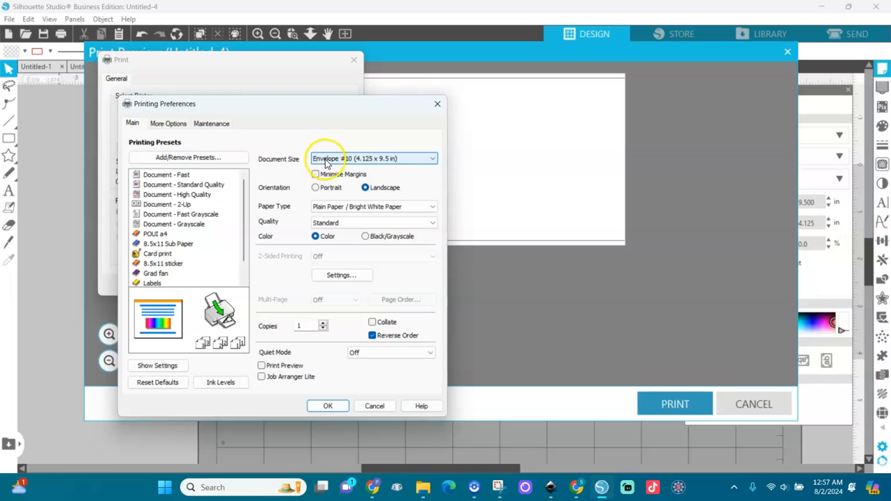
left_click(425, 158)
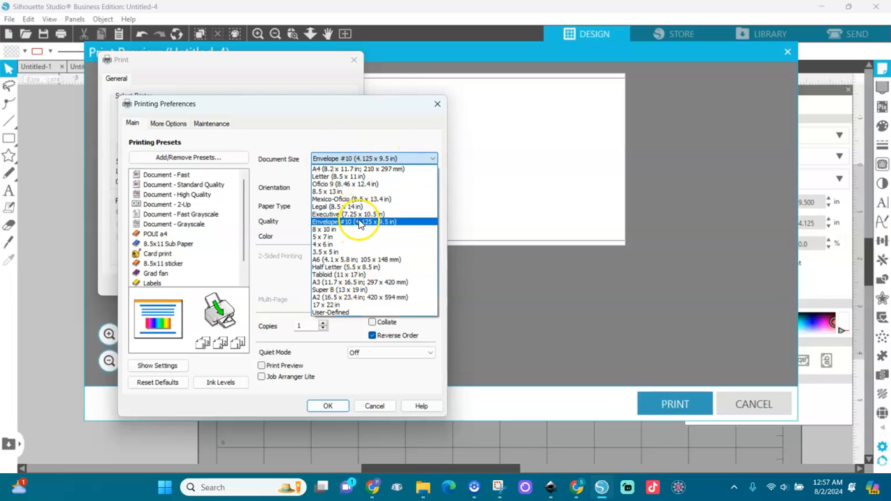
left_click(359, 222)
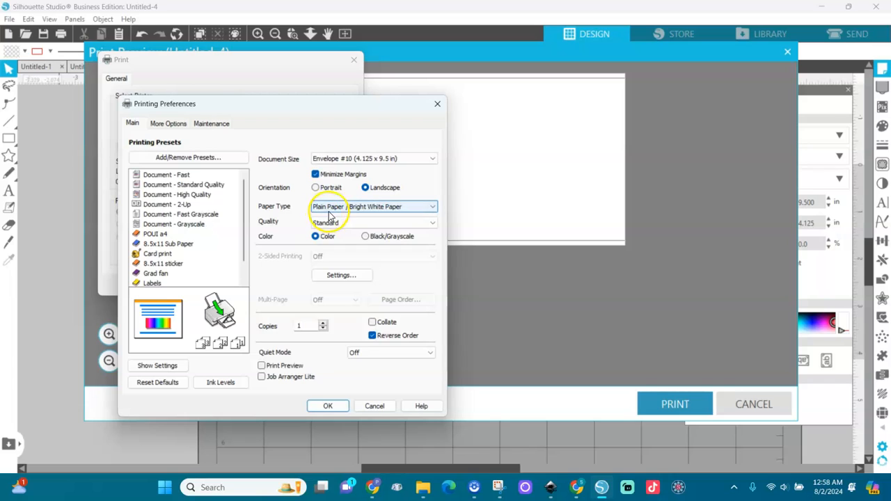
left_click(429, 224)
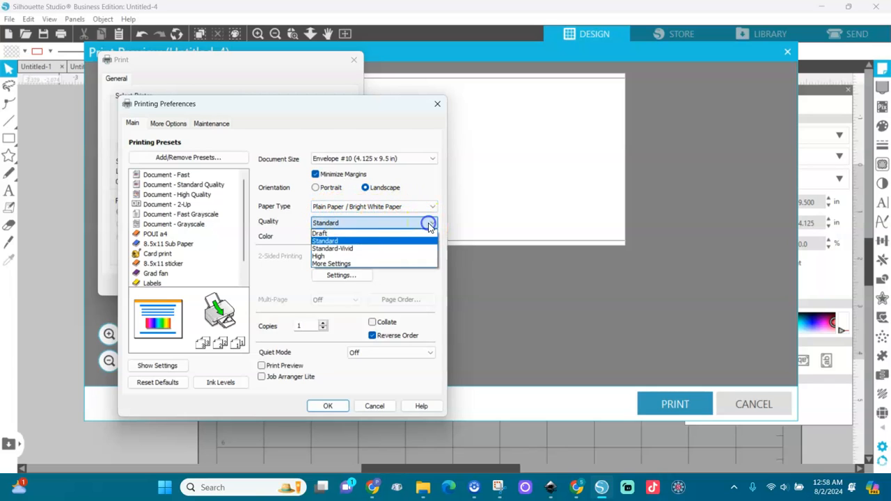
left_click(343, 257)
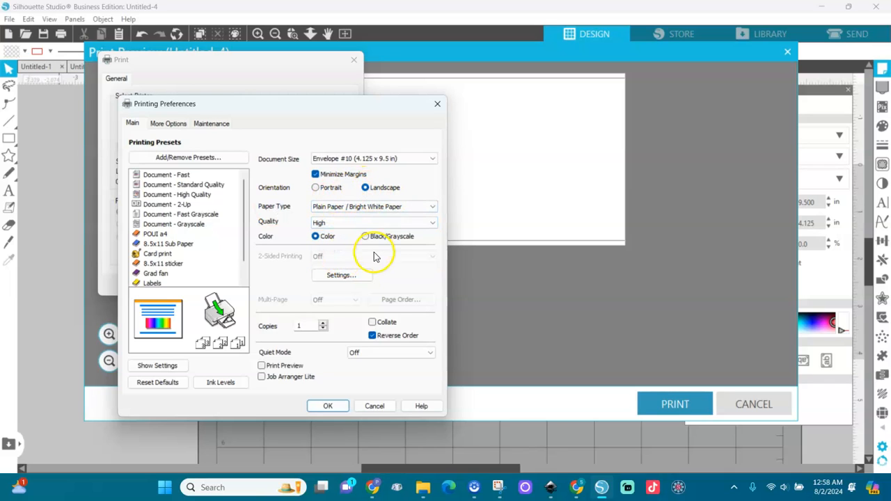
Turn off High Speed printing under More Options, then bring up Add/Remove Presets from Main.
left_click(332, 159)
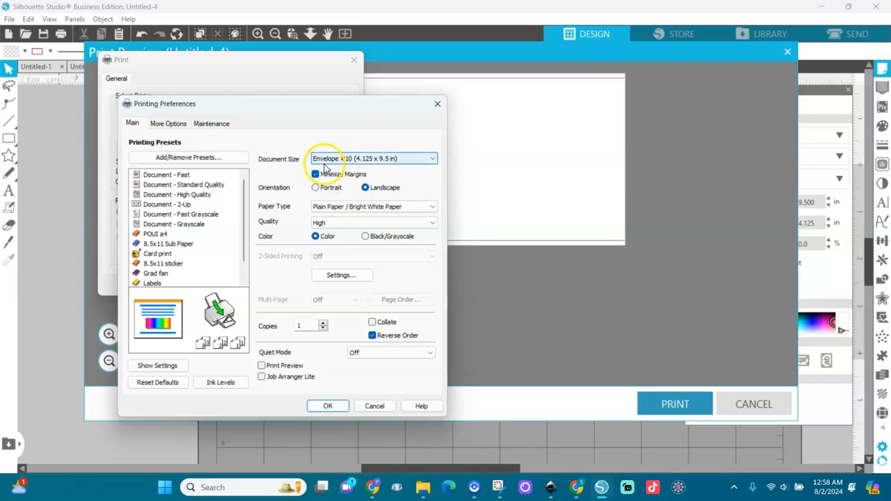
left_click(171, 125)
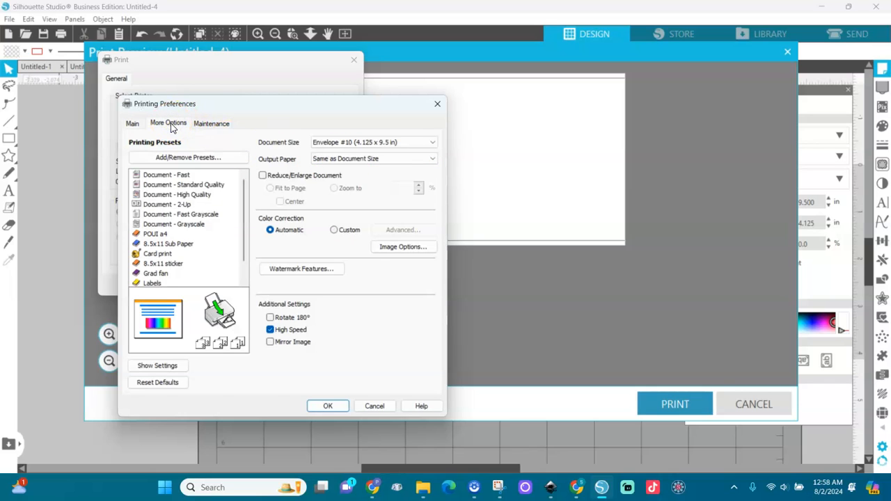
left_click(271, 330)
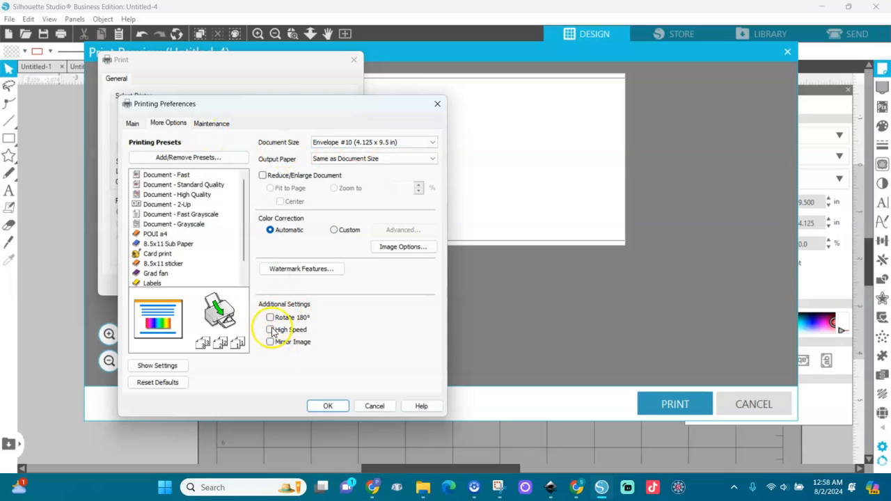
left_click(133, 124)
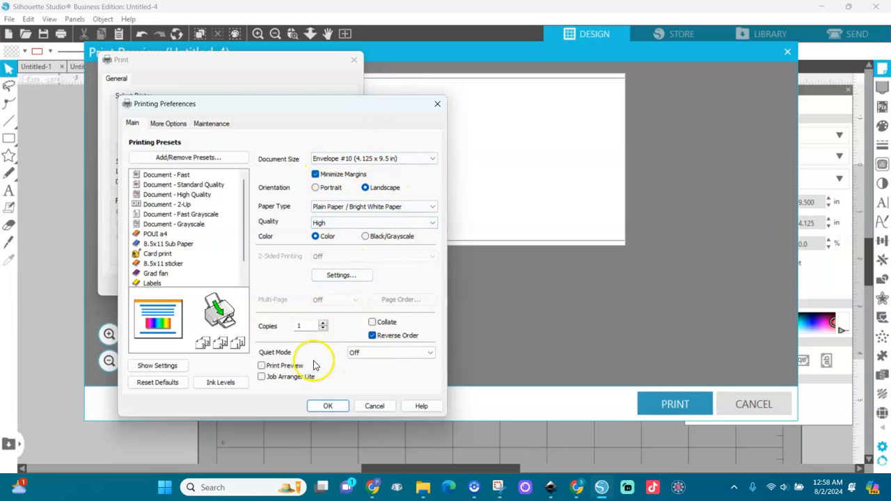
left_click(179, 159)
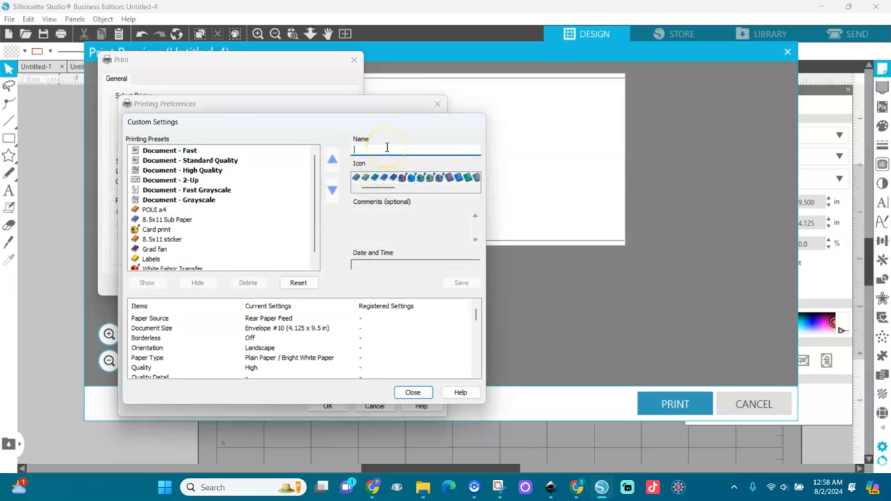
Save a custom preset named 'My #10 envelopes' with an icon and comment.
type("My #10 envelopes")
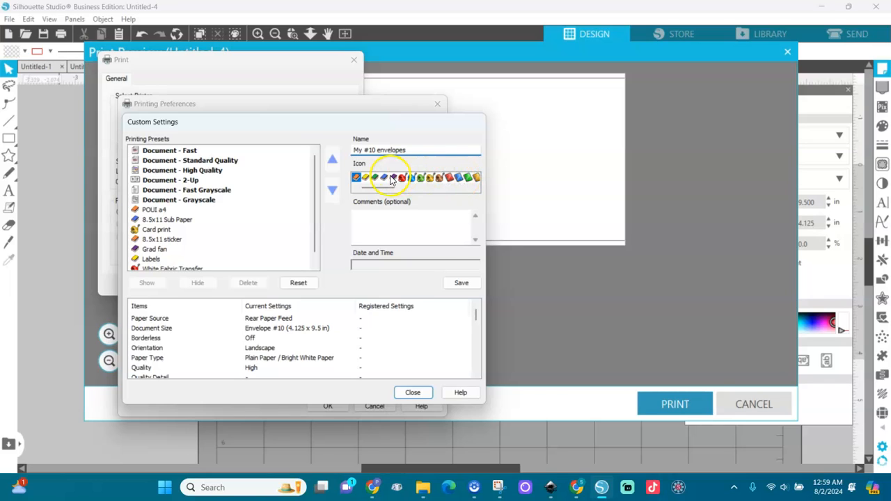
left_click(458, 178)
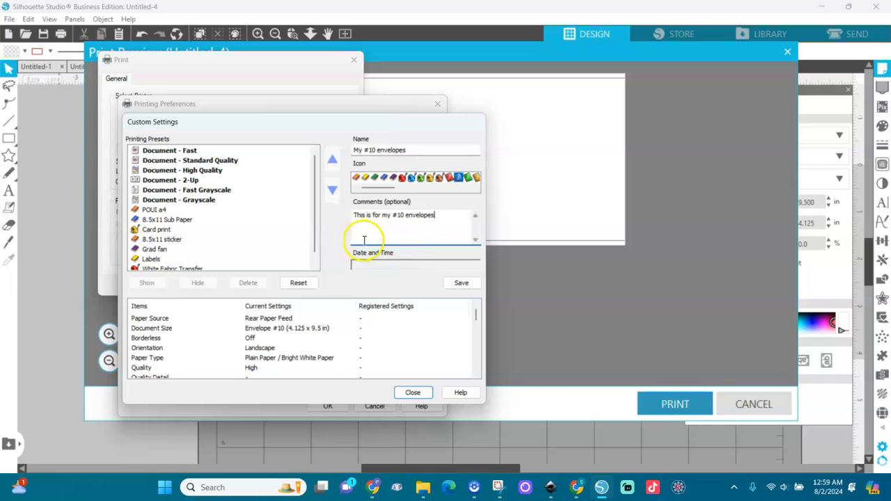
left_click(316, 261)
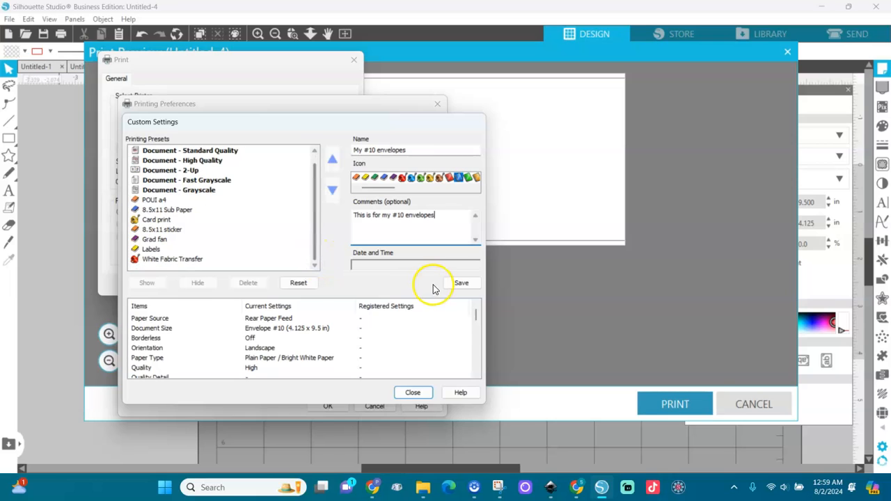
left_click(476, 348)
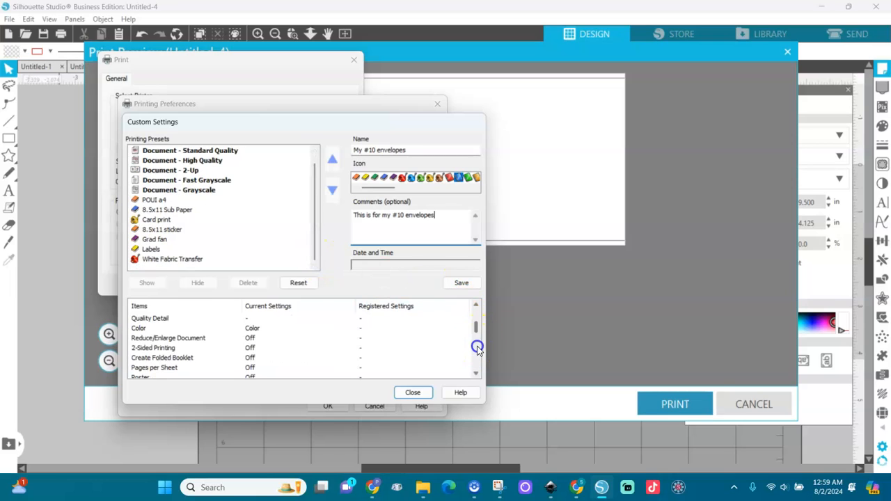
left_click(461, 282)
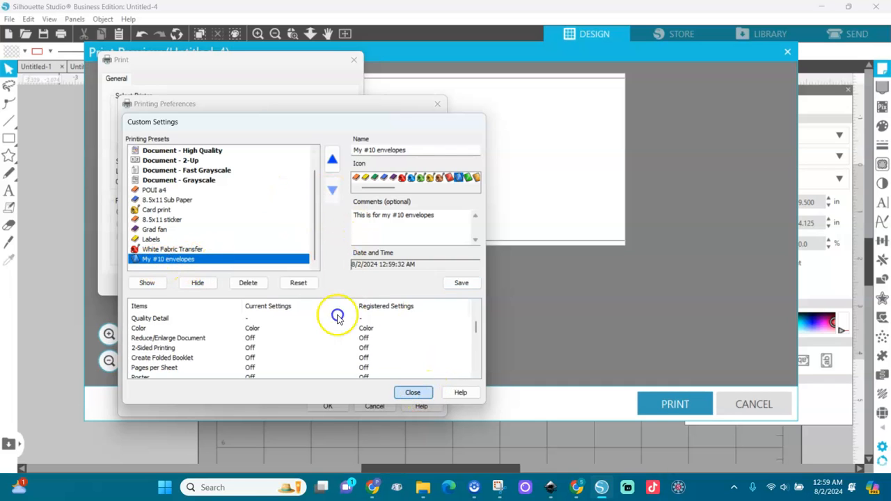
Apply the My #10 envelopes preset, then close the print dialog and preview without printing.
left_click(419, 392)
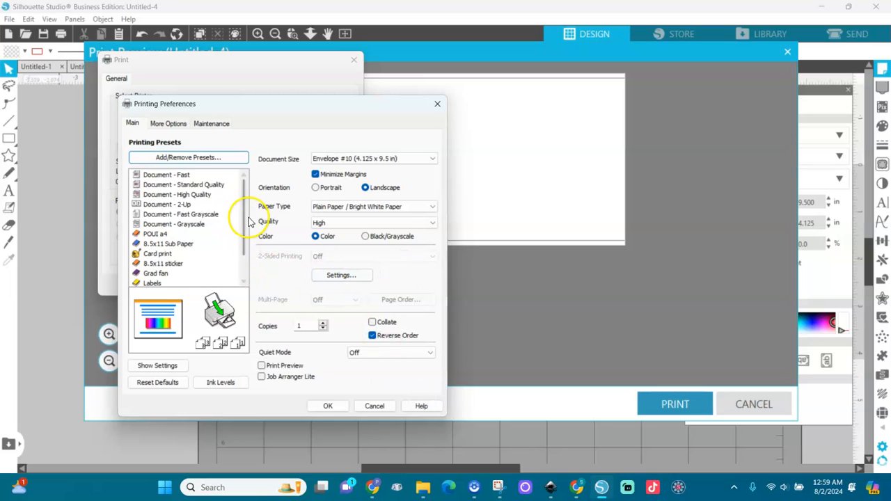
left_click(245, 271)
left_click(179, 273)
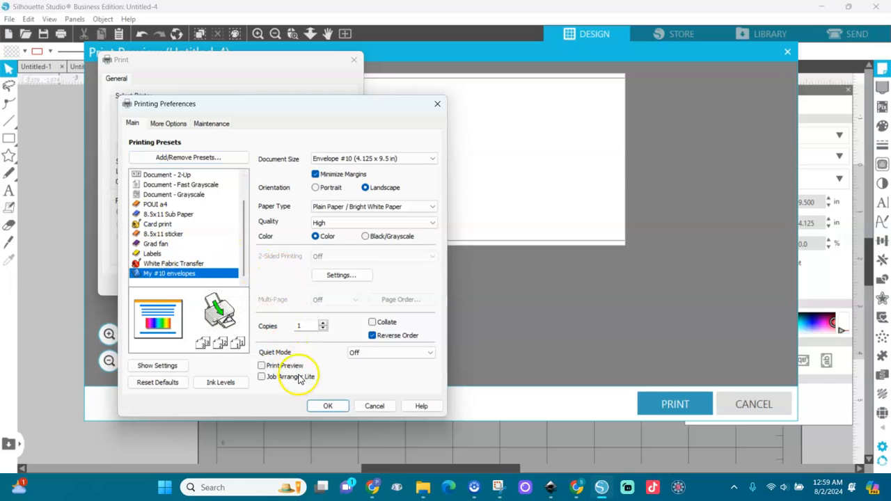
left_click(325, 406)
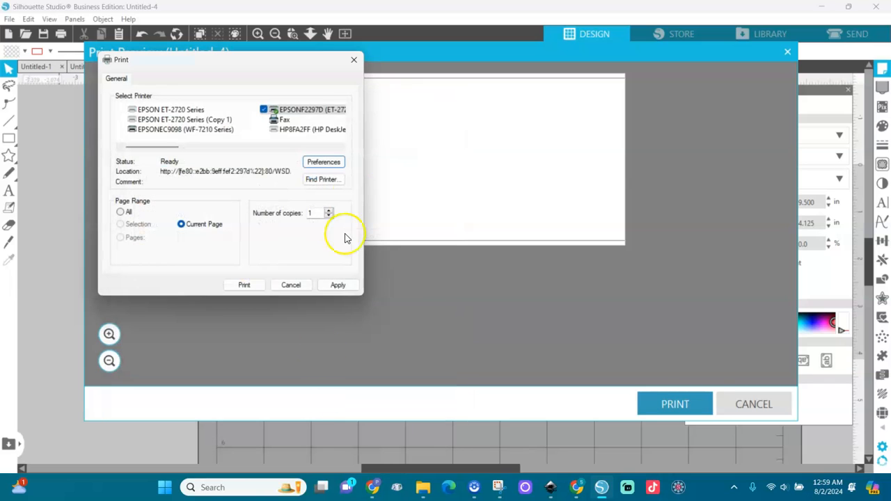
left_click(340, 287)
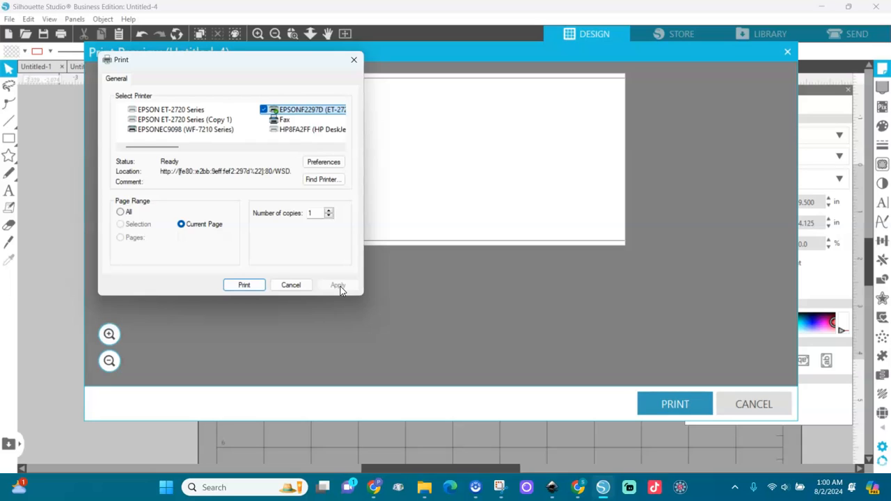
left_click(295, 287)
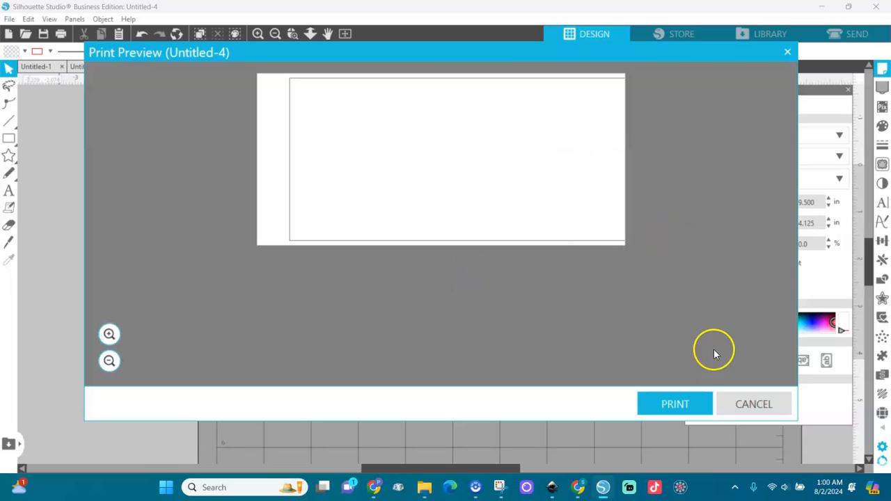
left_click(751, 403)
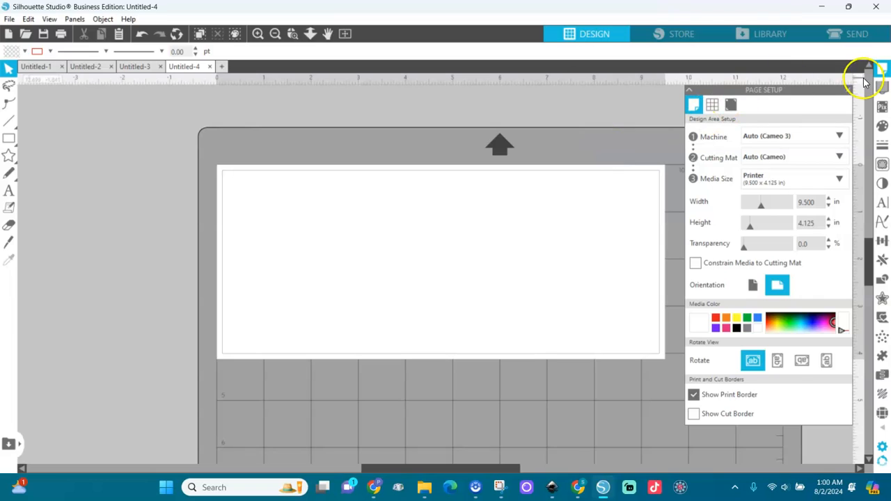
Close the Page Setup panel and bring up the File menu.
left_click(848, 91)
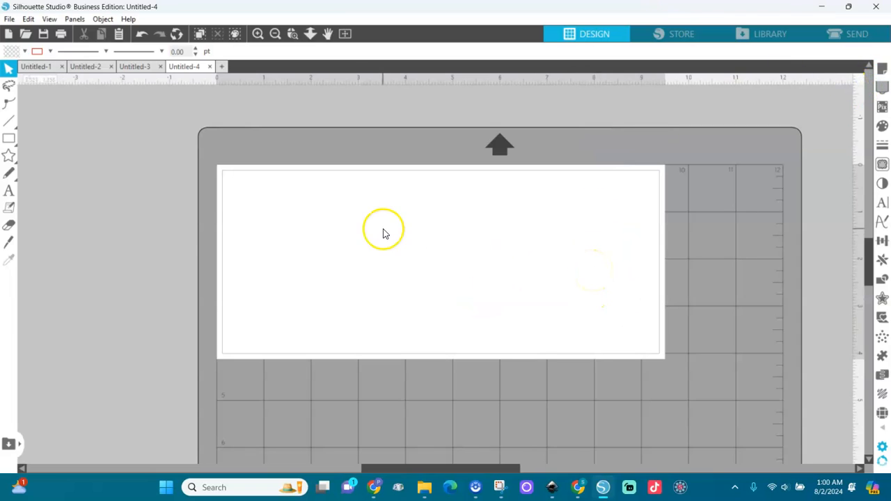
left_click(9, 19)
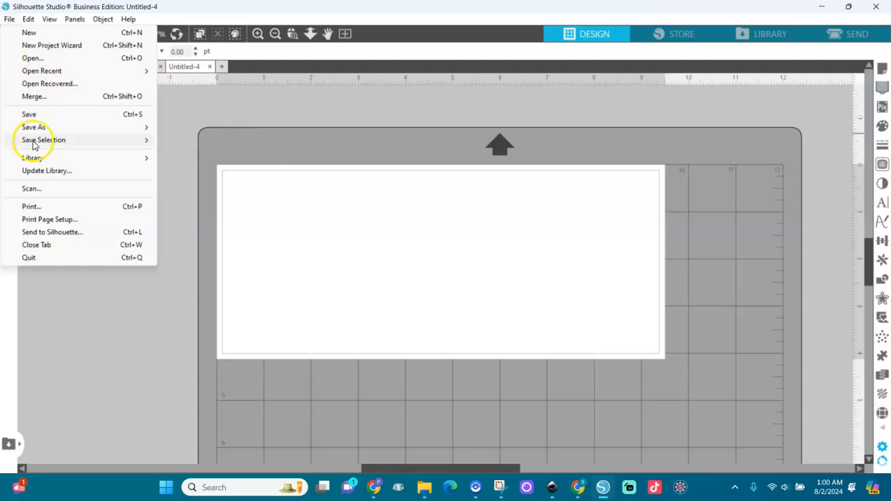
Merge the School Envelopes image and move it to the left of the envelope page.
left_click(31, 98)
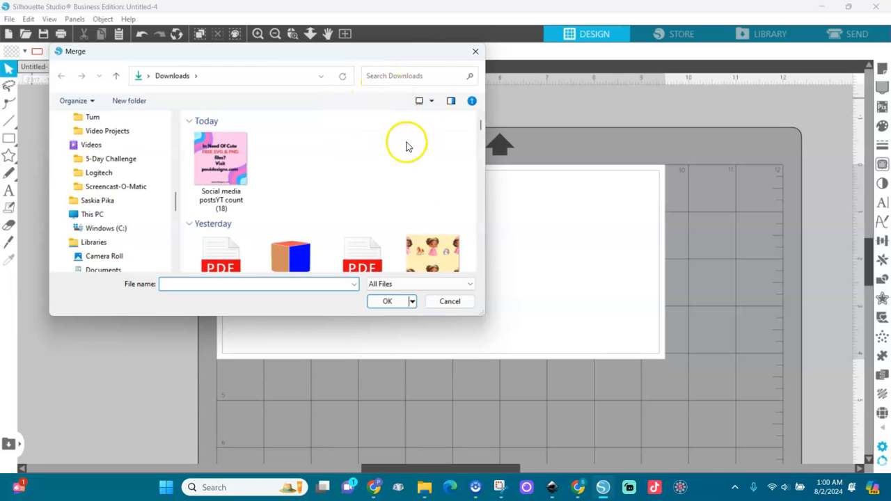
double_click(294, 162)
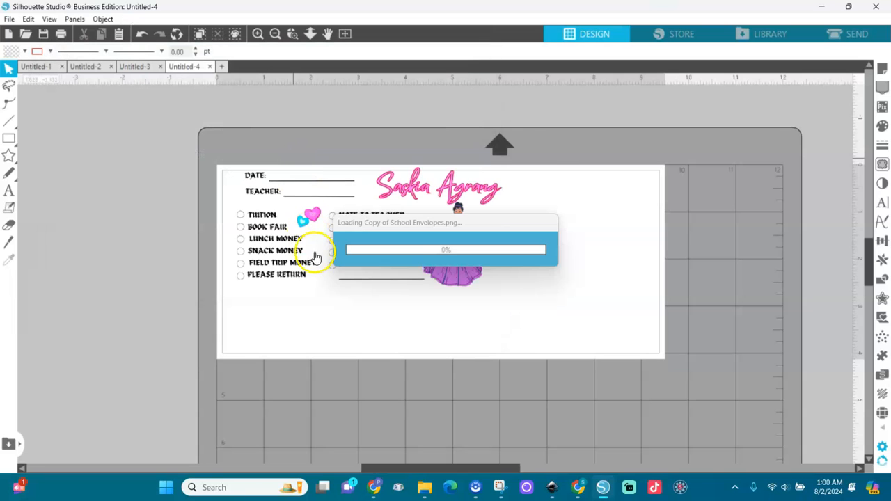
left_click_drag(329, 259, 202, 224)
left_click(65, 225)
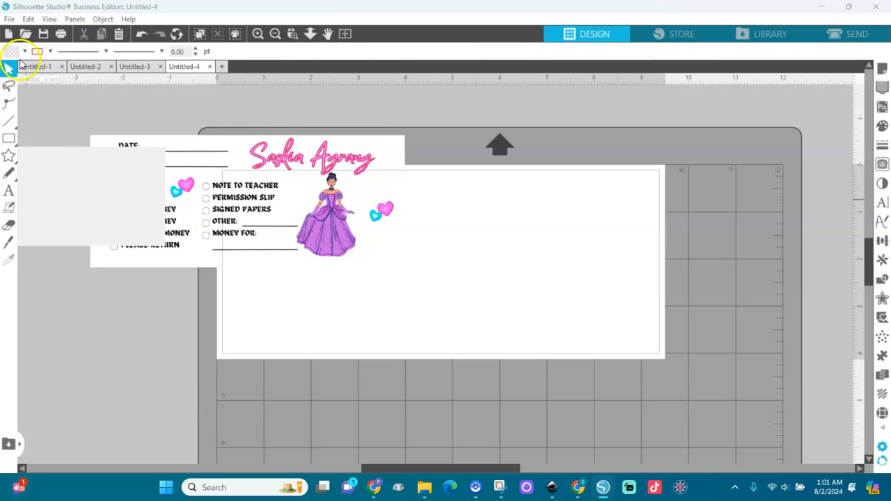
Merge the strawberry-girl clipart, shrink it to about 2.1 in wide at top-right, and lower the form image.
left_click(8, 18)
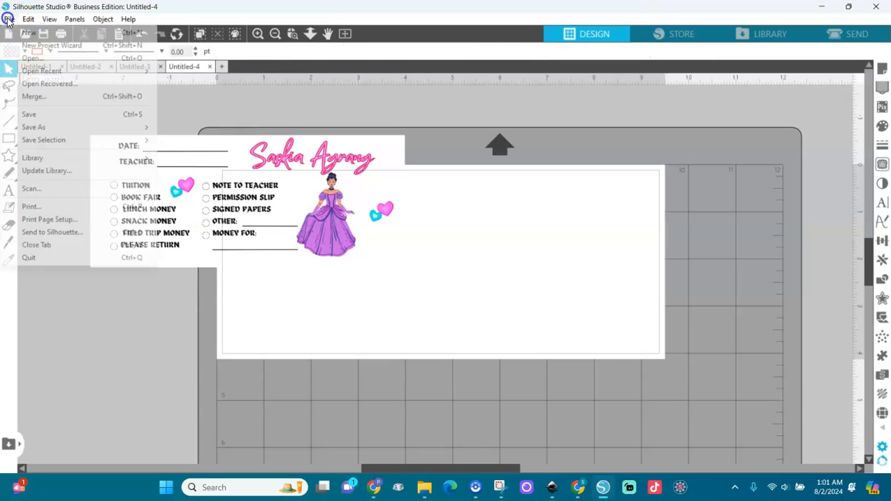
left_click(23, 93)
double_click(361, 134)
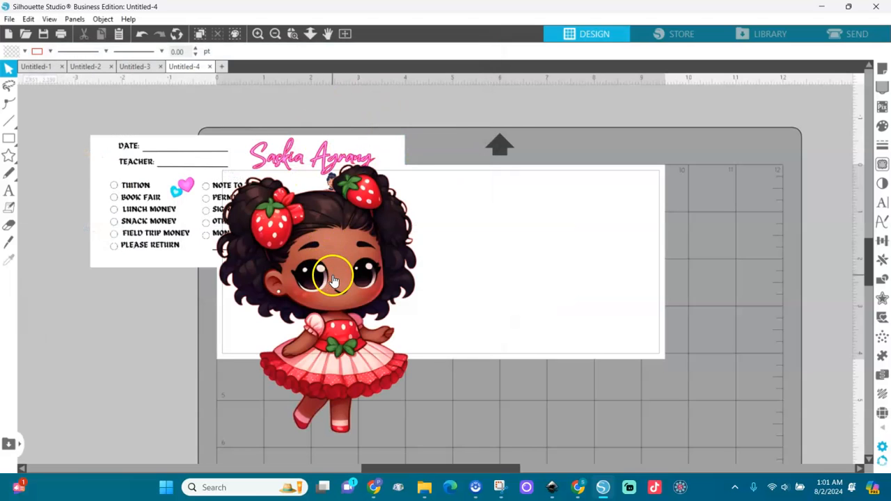
left_click_drag(332, 279, 711, 245)
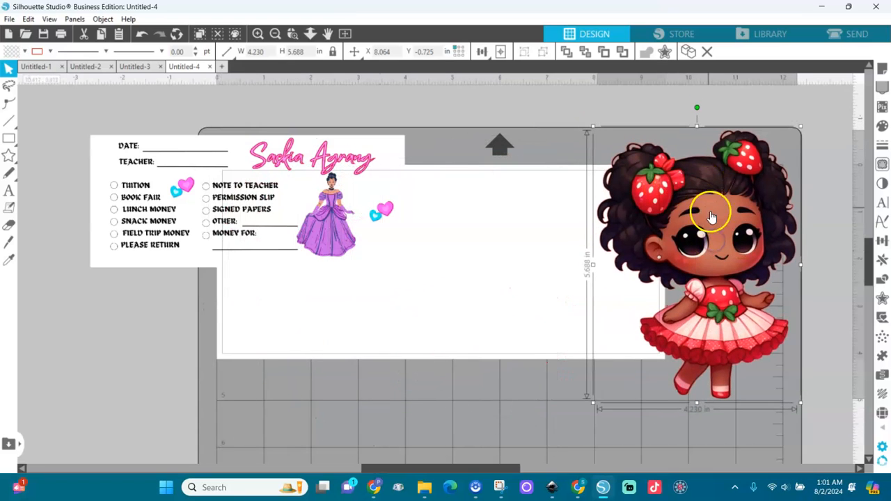
mouse_move(711, 189)
left_mouse_down()
mouse_move(753, 174)
mouse_move(752, 163)
mouse_move(694, 188)
left_mouse_up()
left_click_drag(786, 124, 708, 279)
left_click_drag(654, 316, 779, 216)
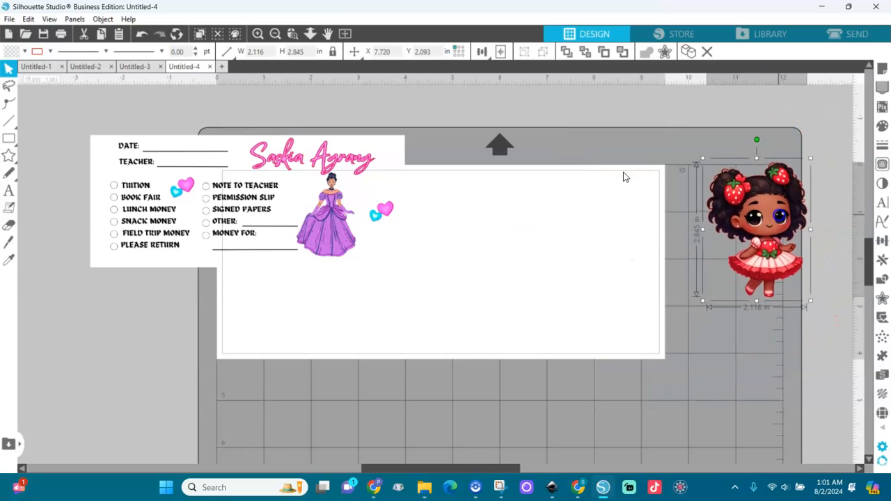
left_click_drag(232, 170, 289, 348)
Add a DATE text label near the envelope page's top-left corner.
double_click(290, 348)
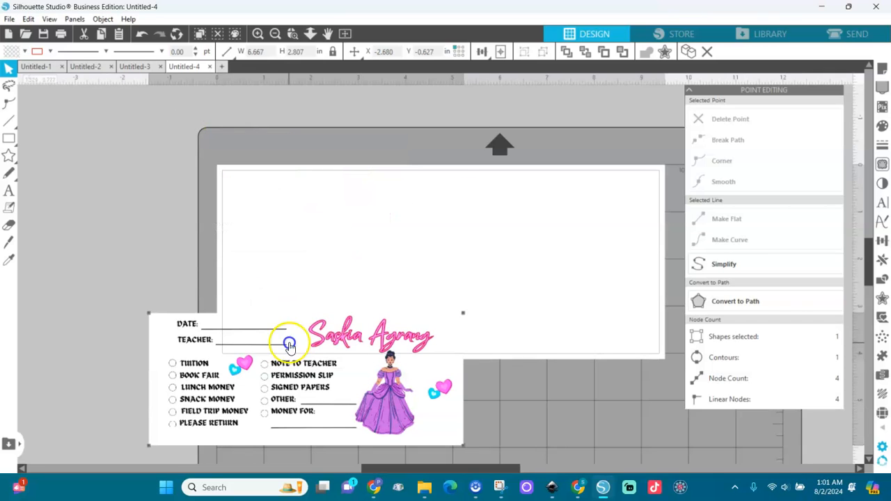
left_click(115, 261)
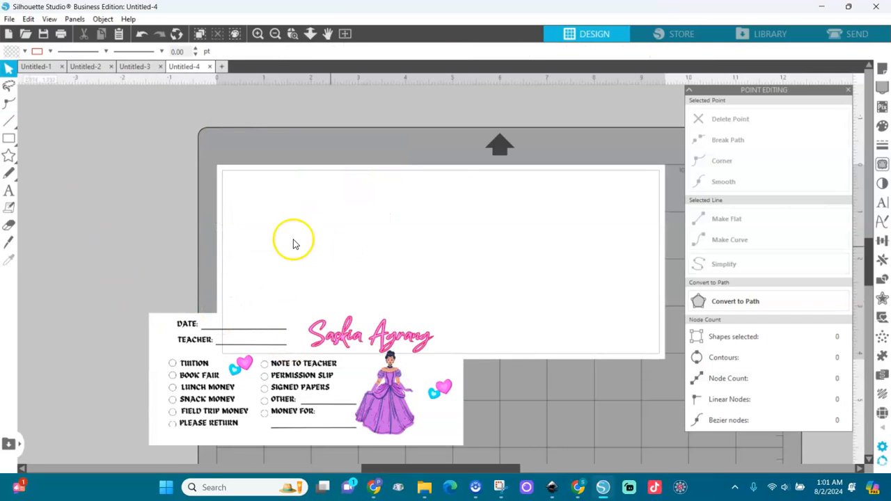
left_click(8, 189)
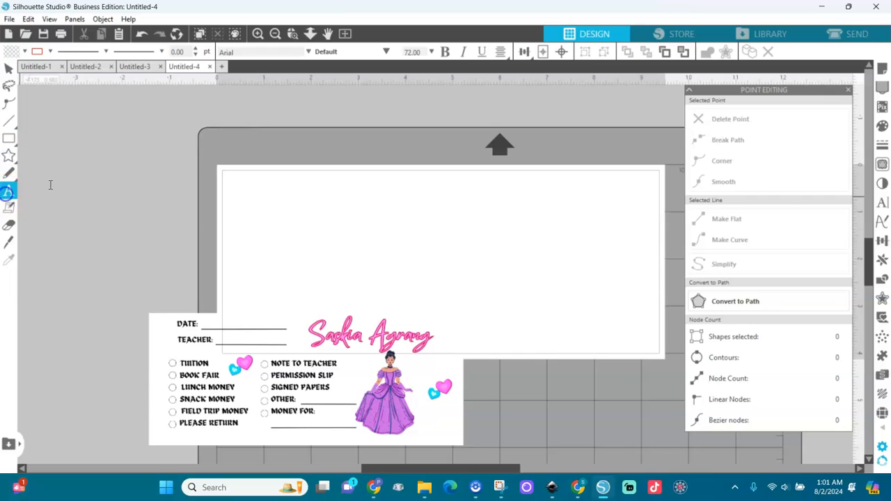
left_click(255, 187)
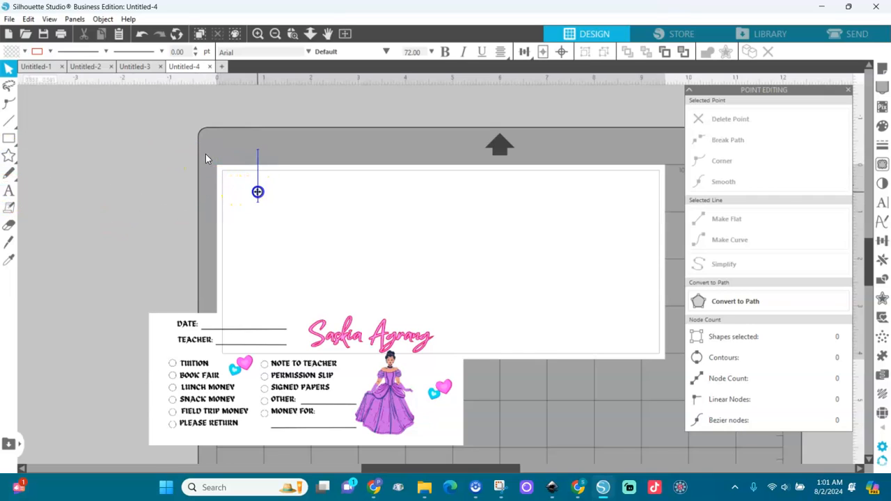
type("DATE")
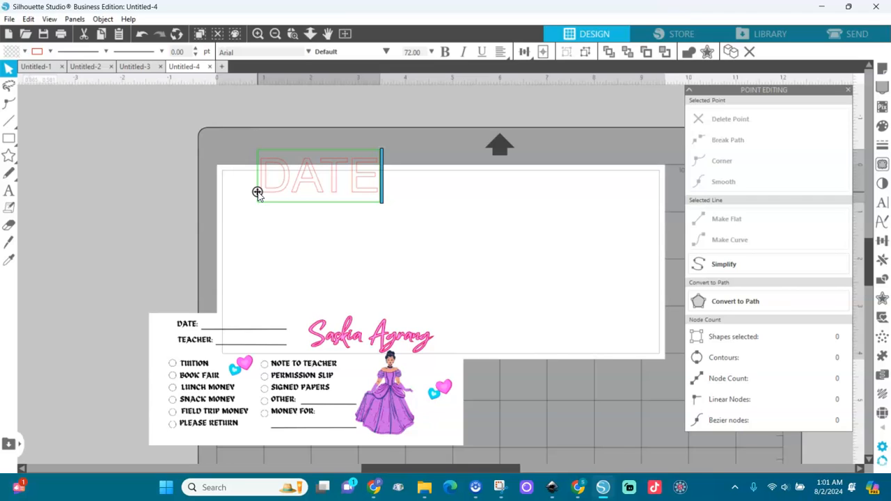
left_click(388, 186)
Duplicate DATE, retype the copy as TEACHER, and place it directly under DATE.
left_click(358, 193)
key("ctrl+d")
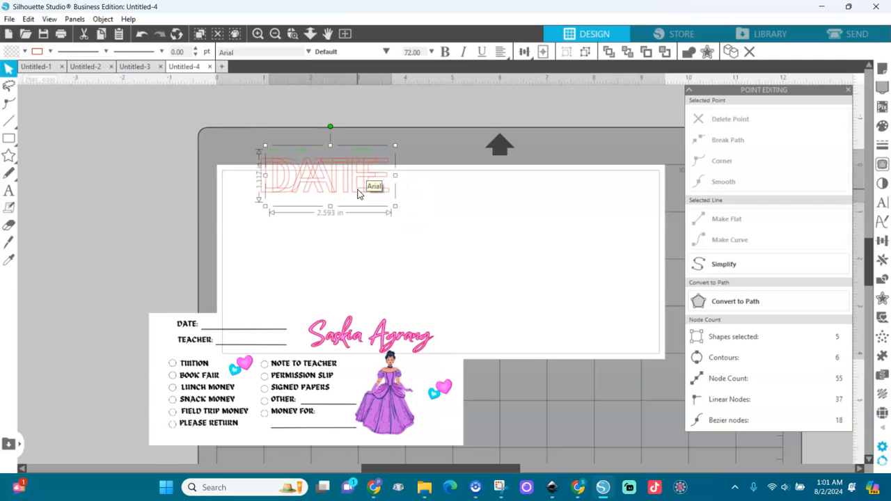
left_click_drag(362, 187, 388, 242)
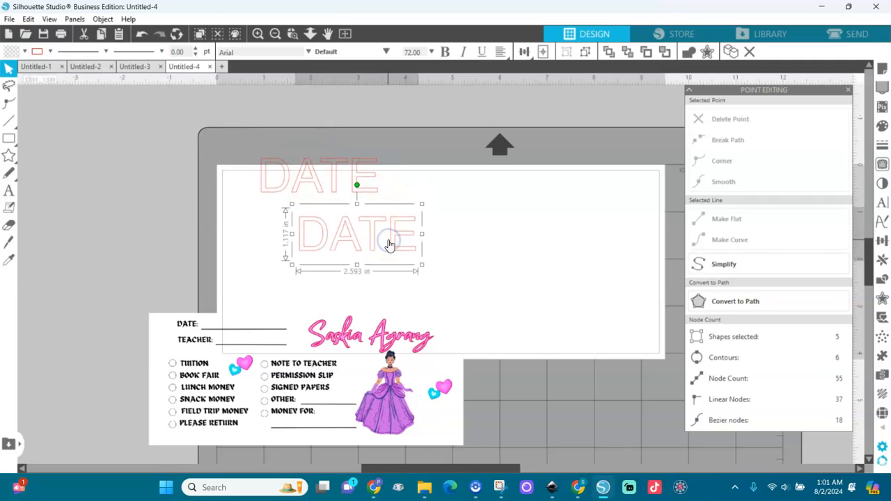
double_click(388, 242)
left_click(393, 242)
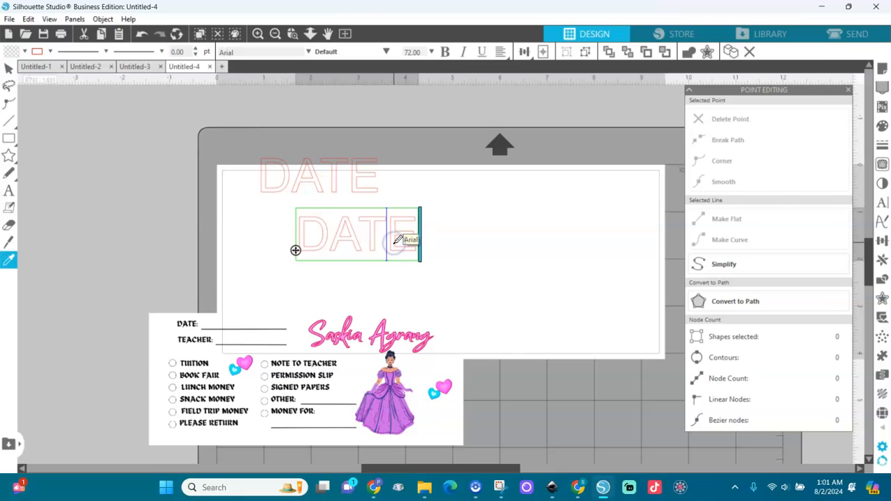
key("ctrl+a")
type("TEACHER")
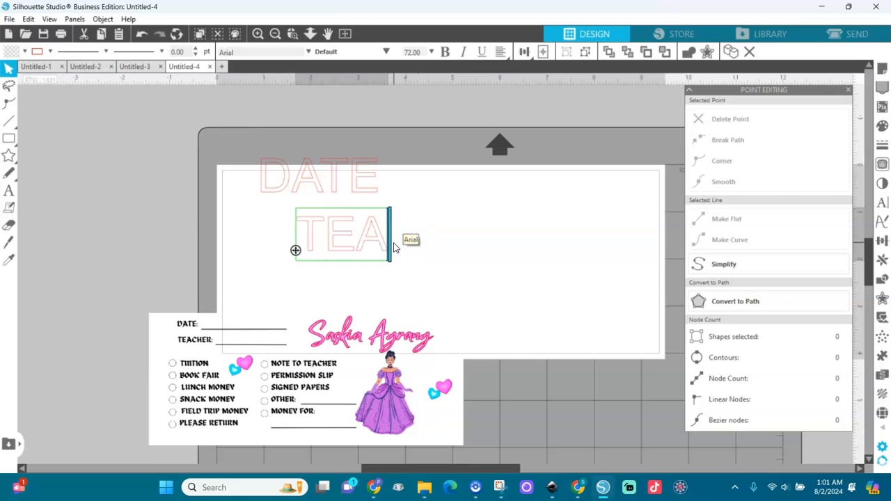
left_click(507, 273)
left_click_drag(461, 243, 416, 230)
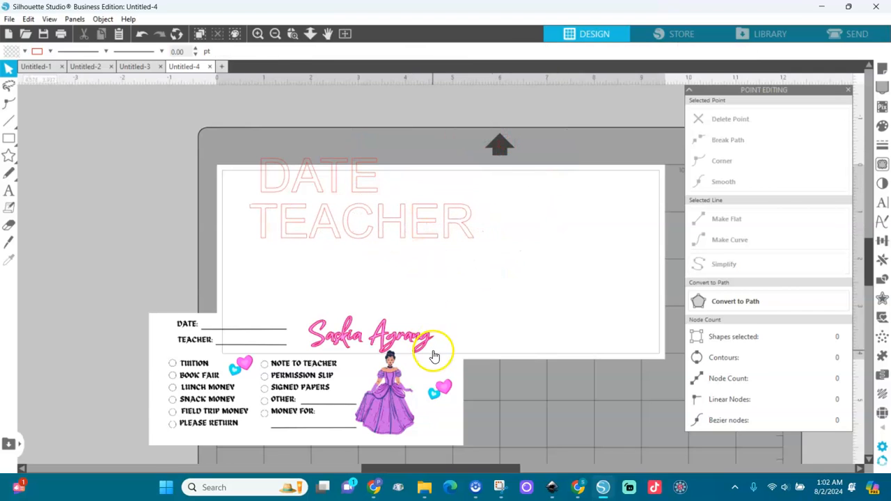
Copy the TEACHER label beside the mat and retype the copy as TUITION.
left_click(275, 33)
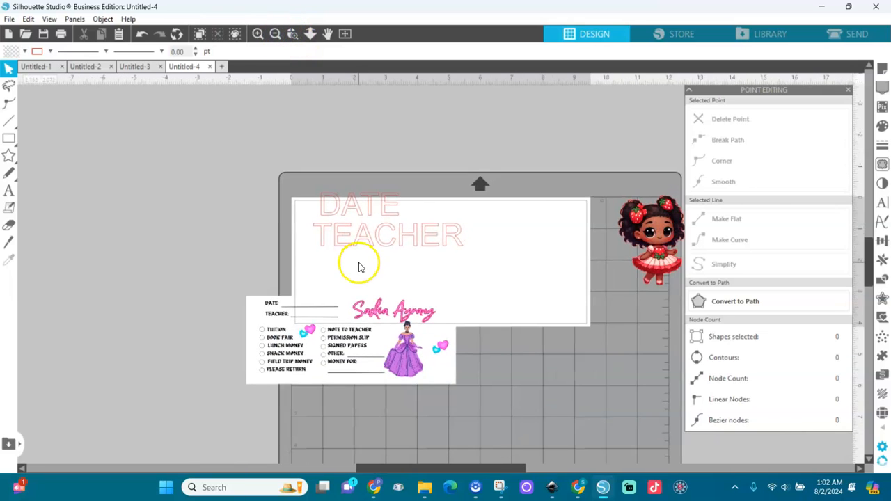
left_click_drag(366, 313, 497, 352)
left_click(412, 229)
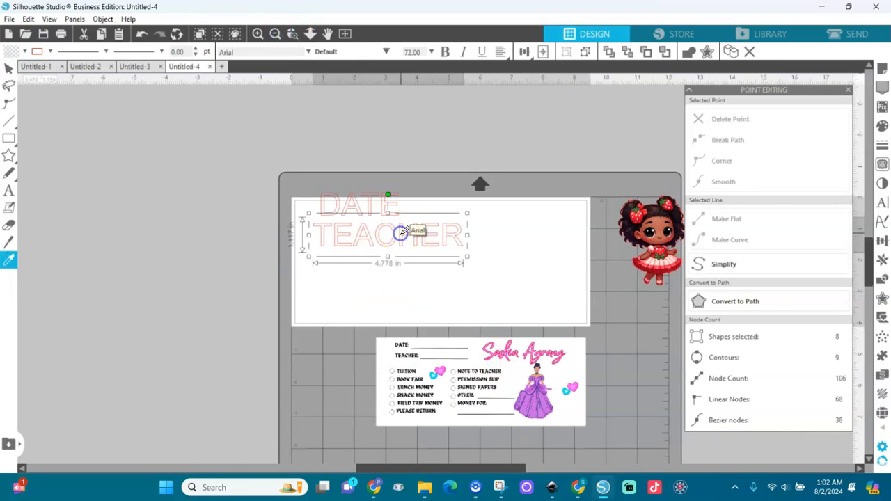
key("ctrl+v")
left_click_drag(415, 236, 252, 282)
double_click(252, 282)
key("ctrl+a")
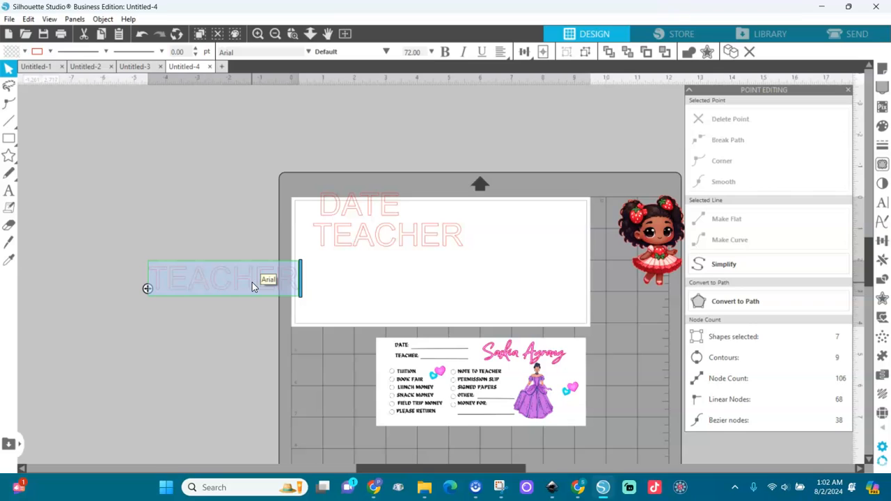
type("TUITION")
left_click(243, 302)
Duplicate TUITION into the remaining labels, BOOK FAIR through MONEY FOR.
left_click(241, 289)
left_click_drag(241, 289, 232, 309)
double_click(262, 358)
key("ctrl+a")
type("BOOK FAIR")
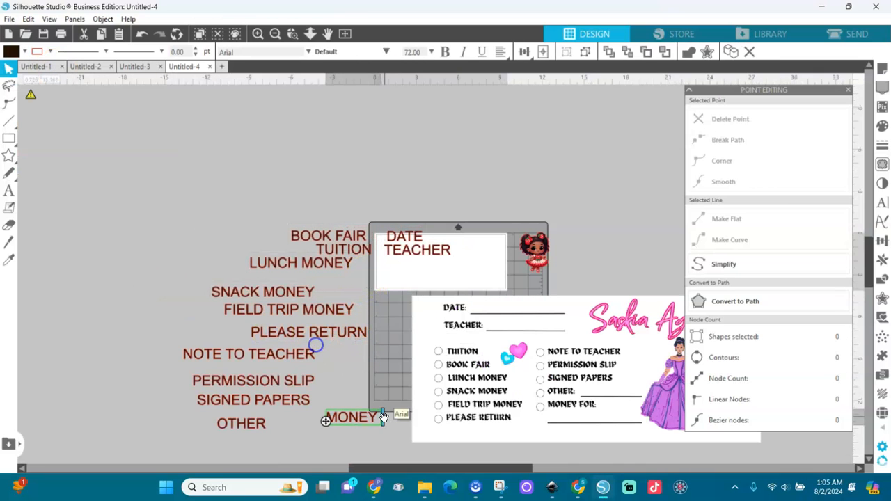
type("FOR")
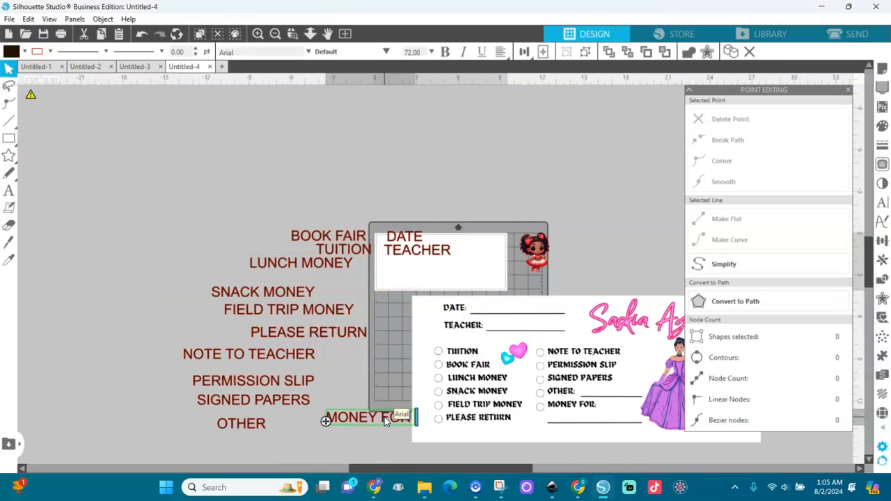
left_click(308, 359)
left_click_drag(474, 386, 567, 372)
left_click(413, 411)
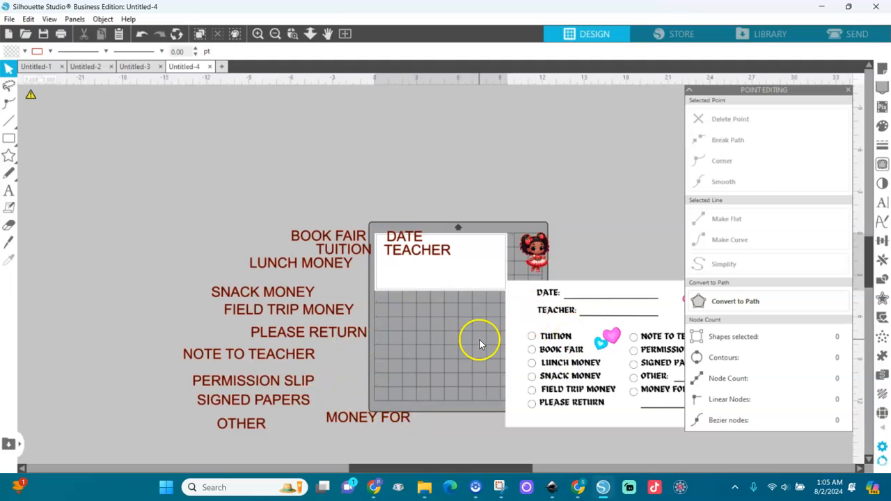
Move DATE/TEACHER up and stack TUITION, BOOK FAIR, LUNCH MONEY, SNACK MONEY, FIELD TRIP MONEY, PLEASE RETURN.
left_click(391, 239)
left_click_drag(392, 238, 384, 162)
left_click_drag(314, 252, 258, 194)
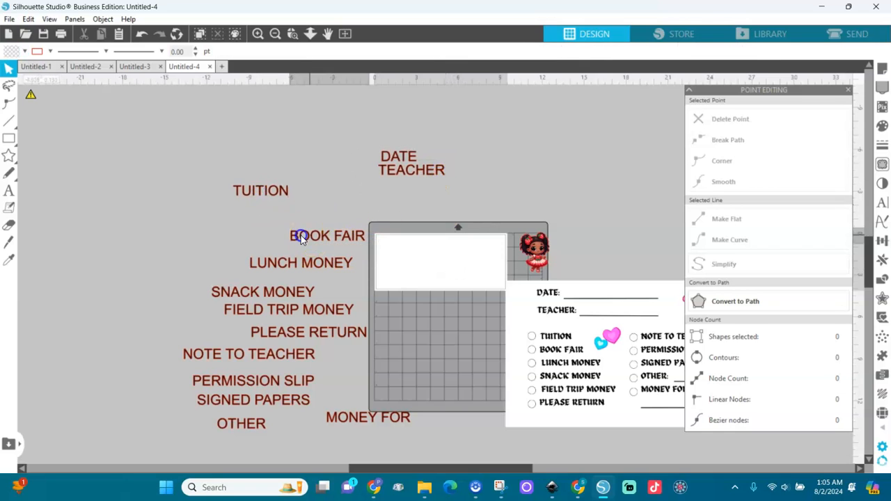
left_click_drag(299, 234, 239, 209)
left_click_drag(285, 255, 262, 222)
left_click_drag(276, 285, 285, 238)
left_click_drag(308, 304, 301, 256)
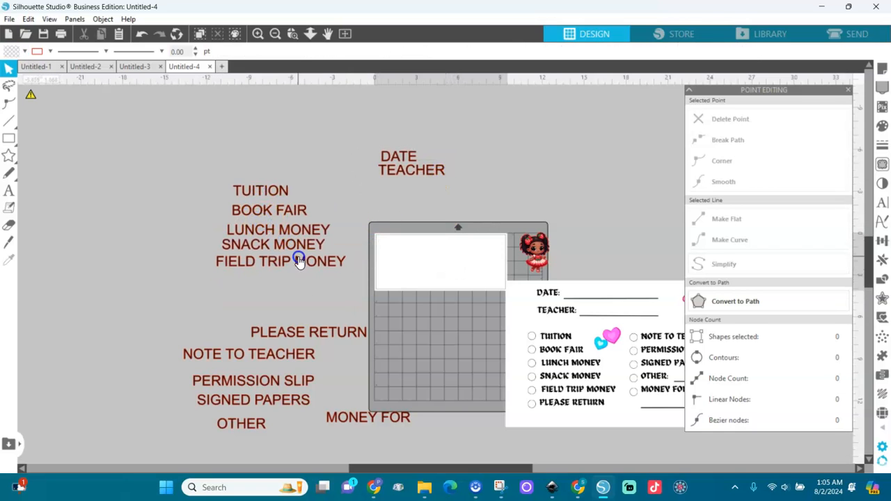
left_click_drag(296, 343, 258, 291)
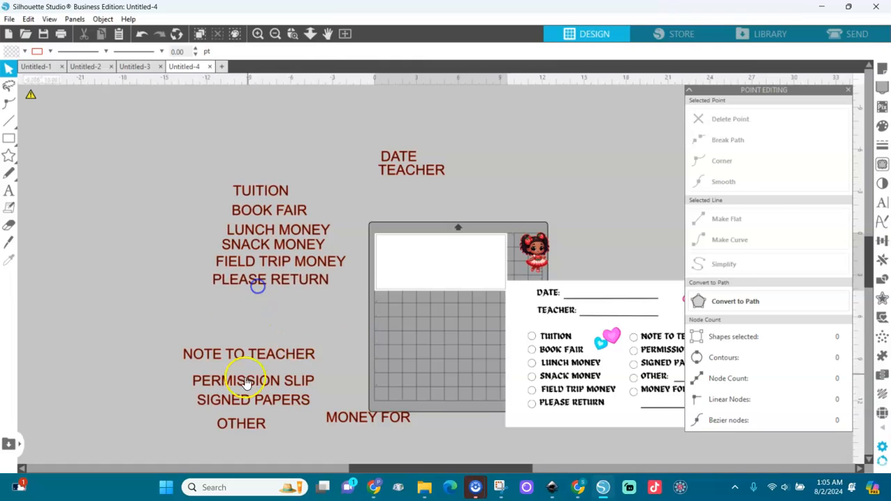
Stack NOTE TO TEACHER, PERMISSION SLIP, SIGNED PAPERS, OTHER, MONEY FOR as a second list, then select the left list.
left_click_drag(243, 356, 400, 299)
left_click_drag(294, 384, 444, 318)
left_click_drag(292, 407, 438, 336)
left_click_drag(248, 433, 392, 360)
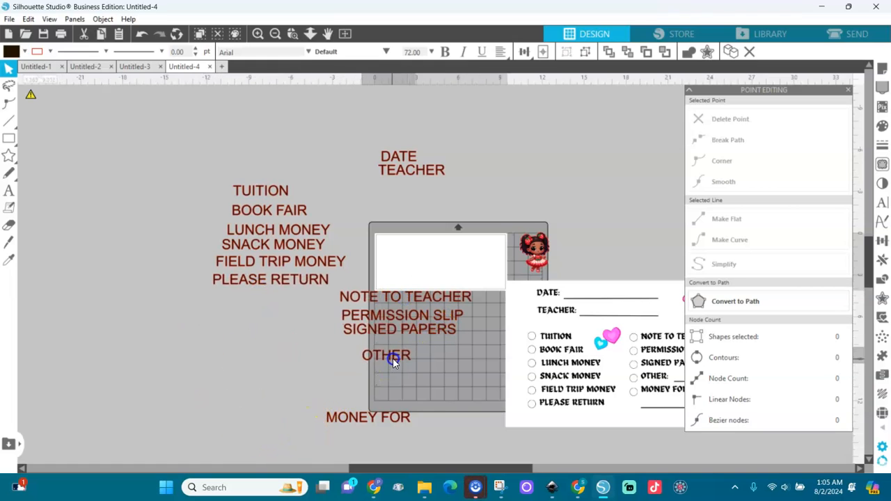
left_click_drag(384, 414, 416, 356)
left_click_drag(178, 169, 344, 300)
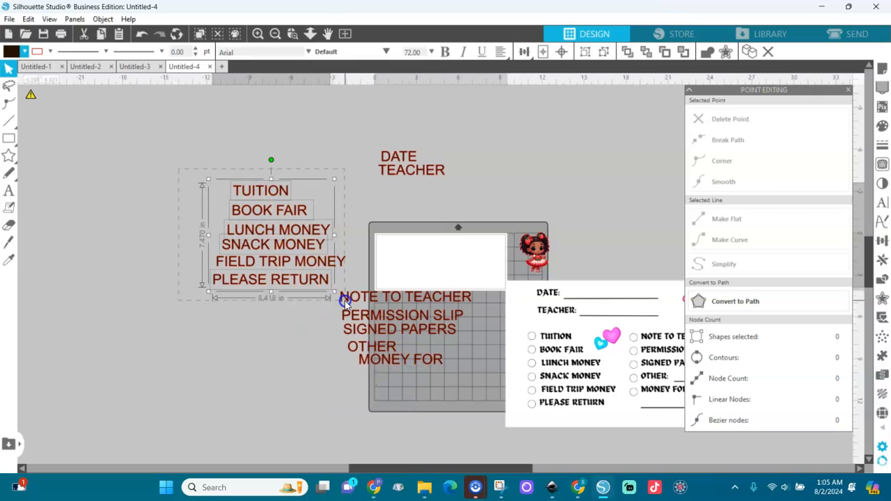
left_click_drag(187, 167, 351, 313)
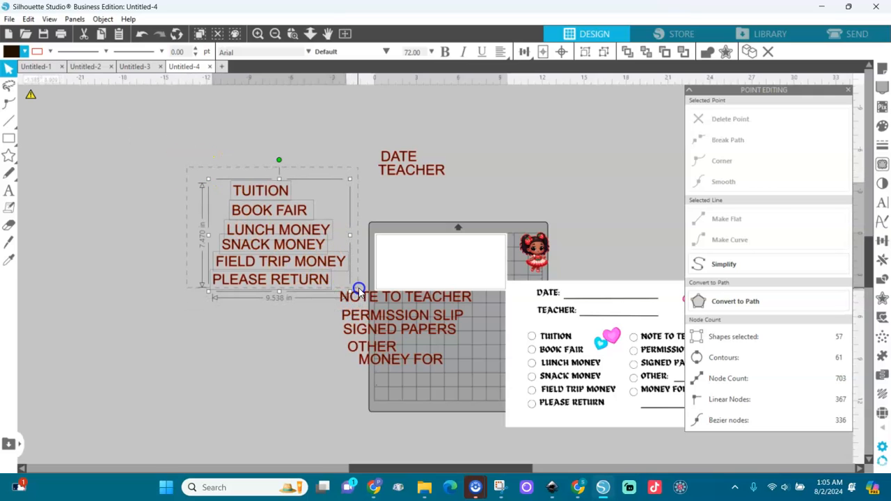
Change the selected left-list labels' font to Berlin Sans FB Demi.
left_click(880, 202)
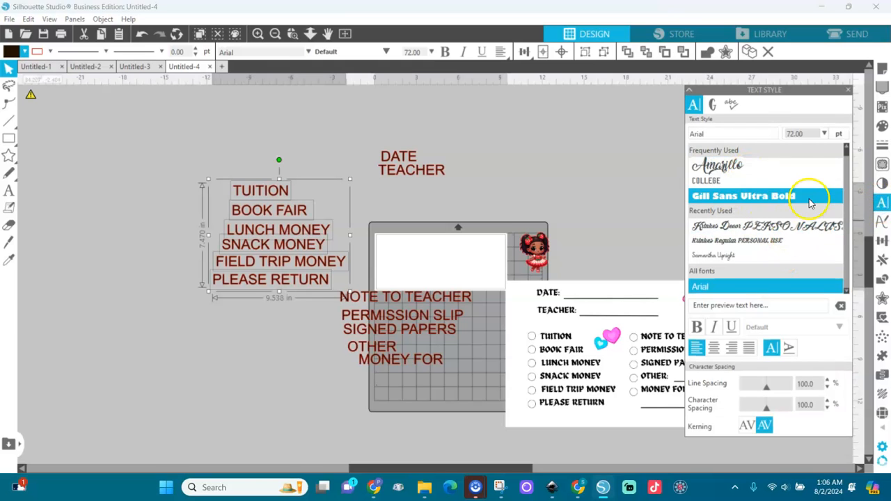
left_click(847, 193)
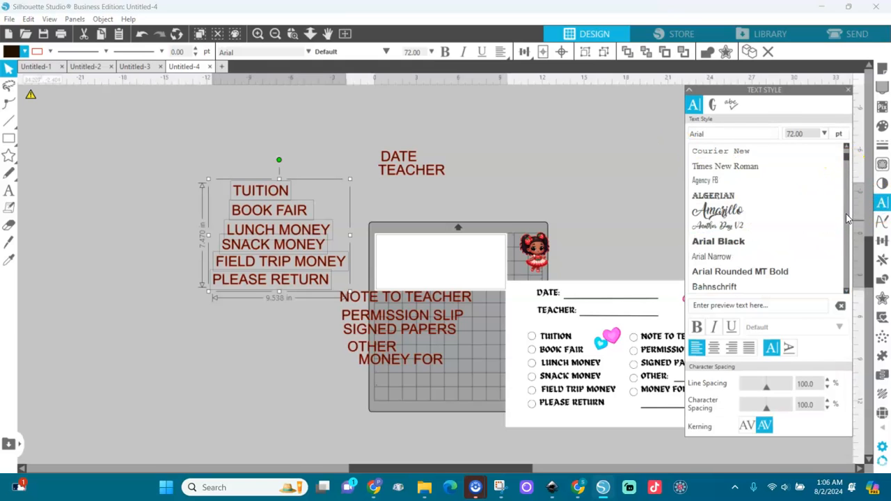
left_click(846, 213)
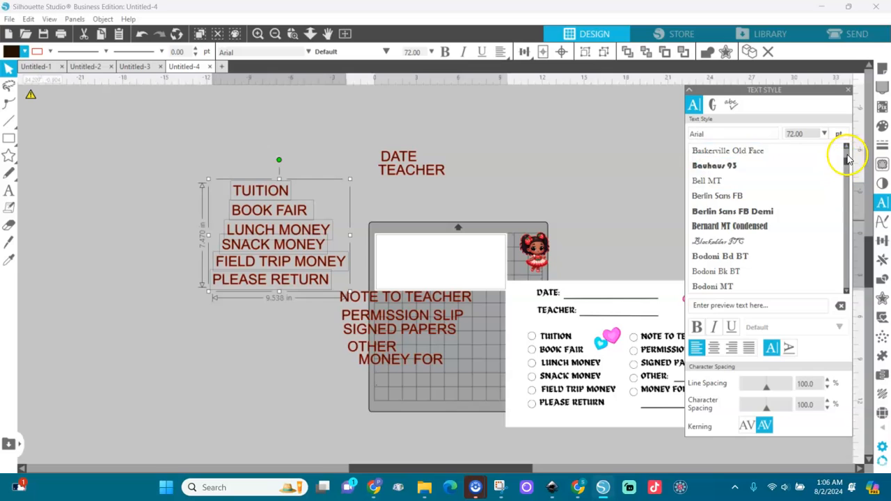
left_click_drag(843, 156, 844, 148)
left_click(719, 248)
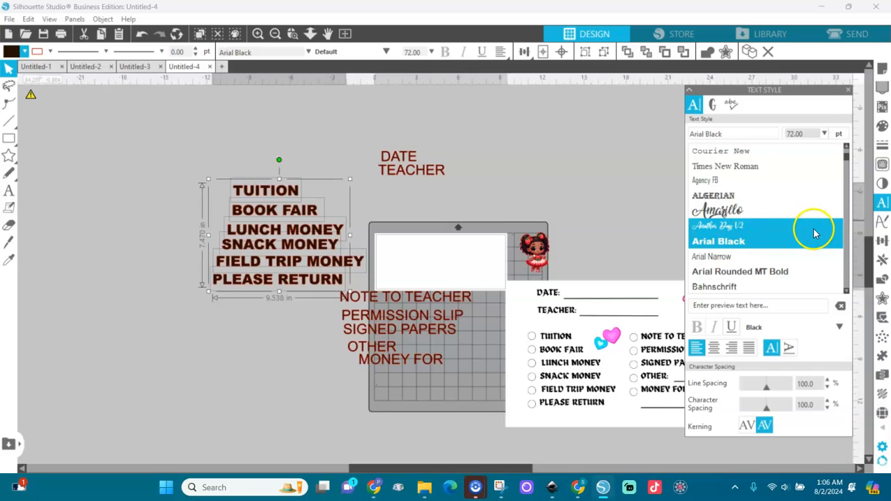
left_click(844, 266)
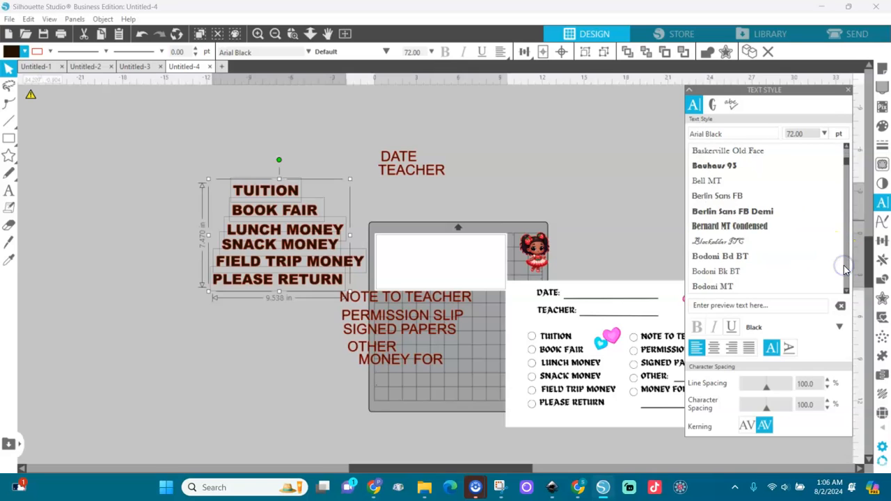
left_click(844, 268)
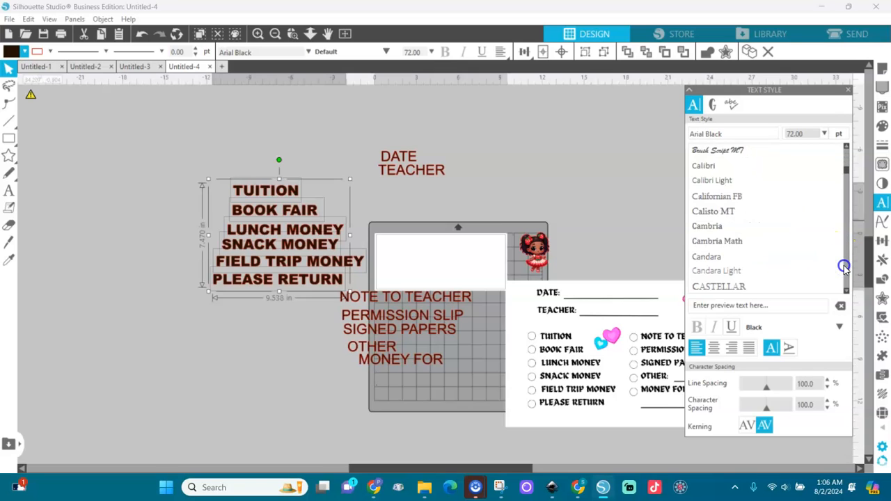
left_click(844, 159)
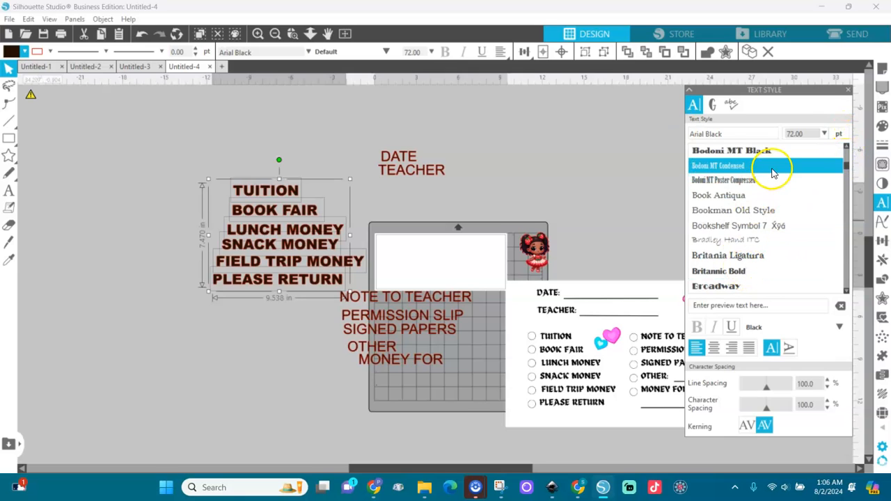
left_click(847, 158)
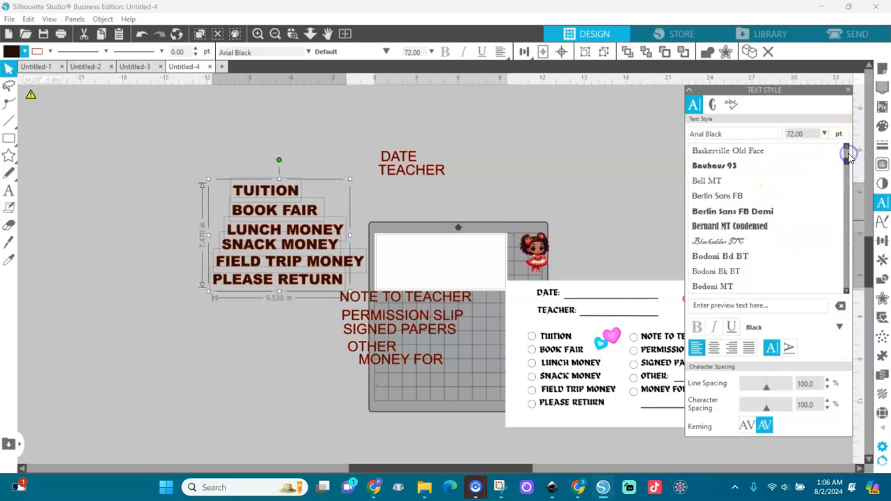
left_click(764, 217)
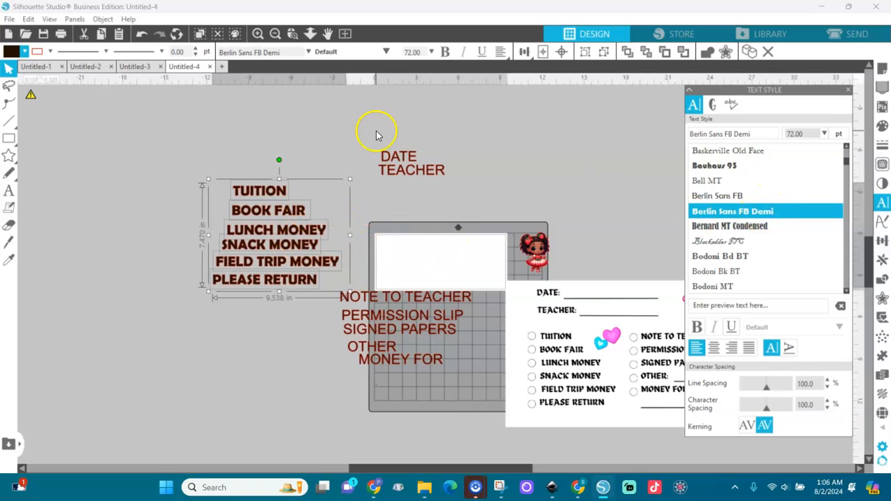
Left-align and evenly space the TUITION–PLEASE RETURN labels, then shift the block left and up.
left_click(523, 52)
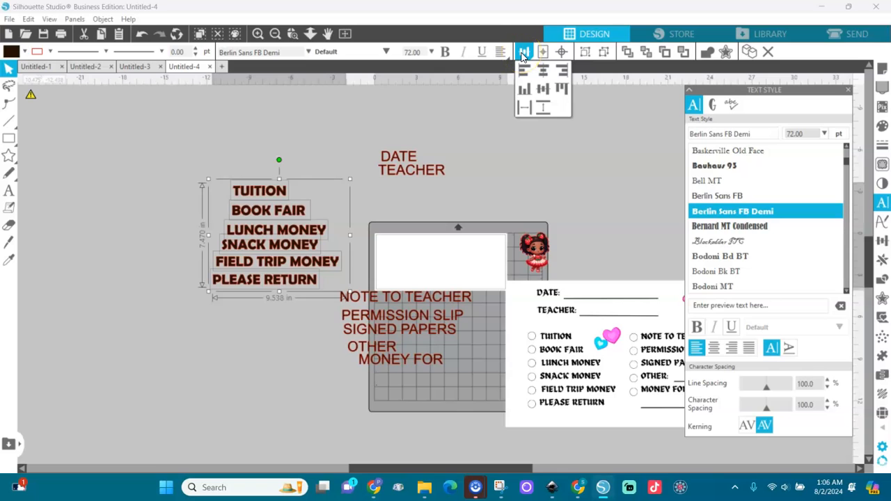
left_click(523, 55)
left_click(523, 54)
left_click(524, 69)
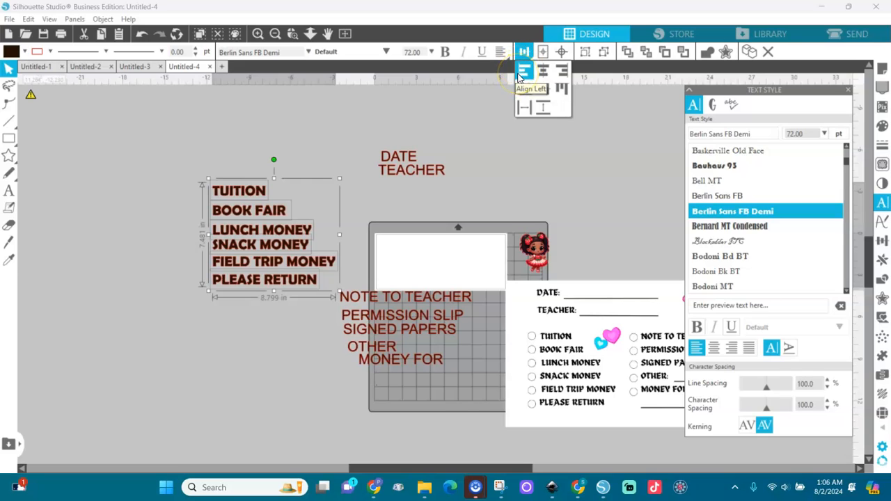
left_click(541, 110)
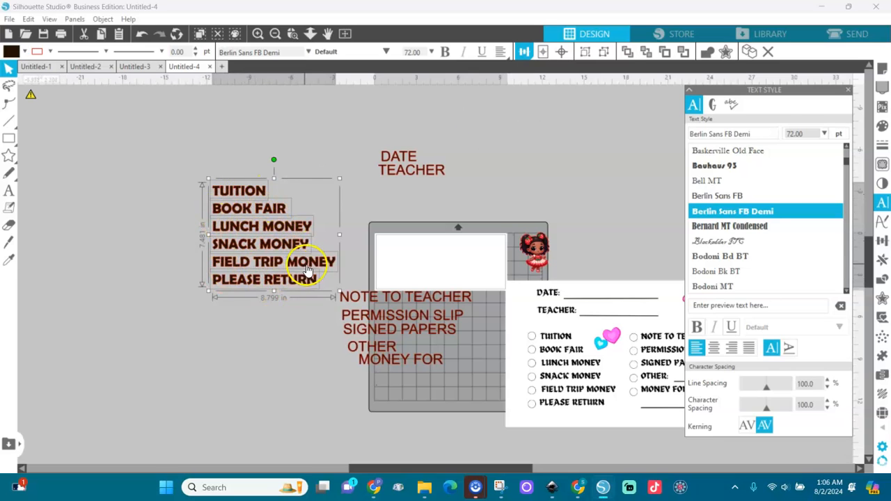
left_click_drag(306, 284, 244, 264)
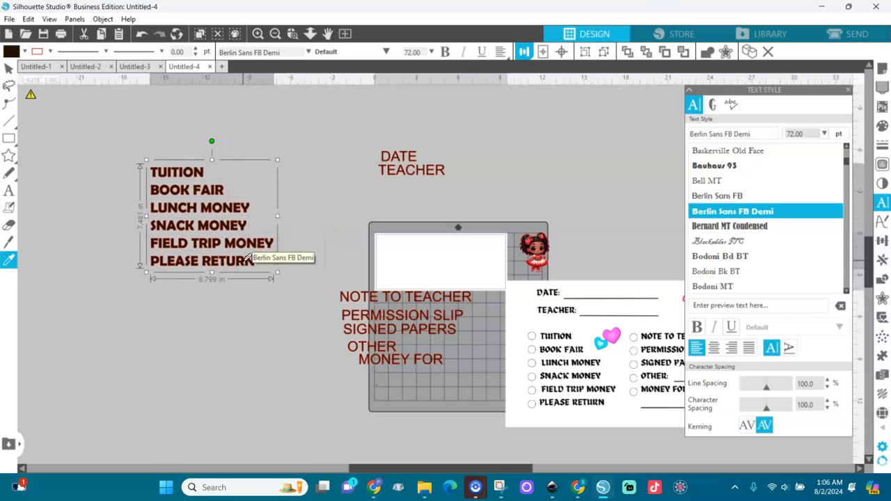
Apply Berlin Sans FB Demi to the NOTE TO TEACHER list and the DATE/TEACHER labels.
left_click(269, 221)
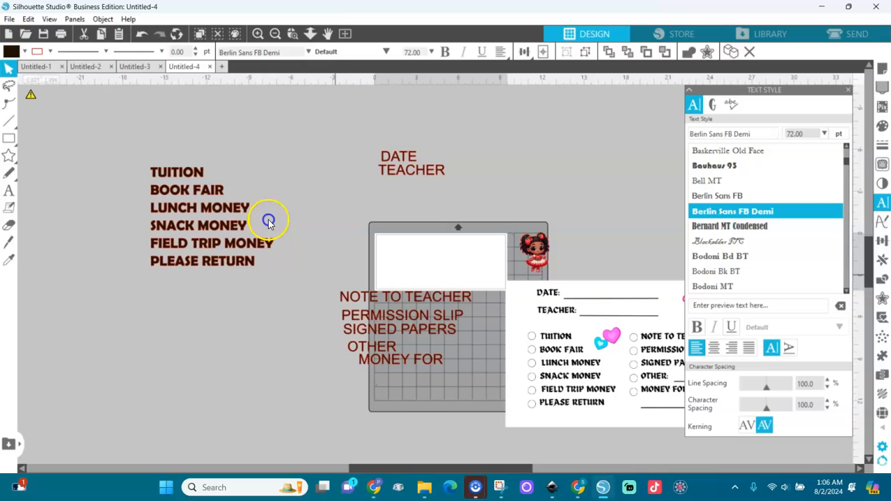
left_click(447, 362)
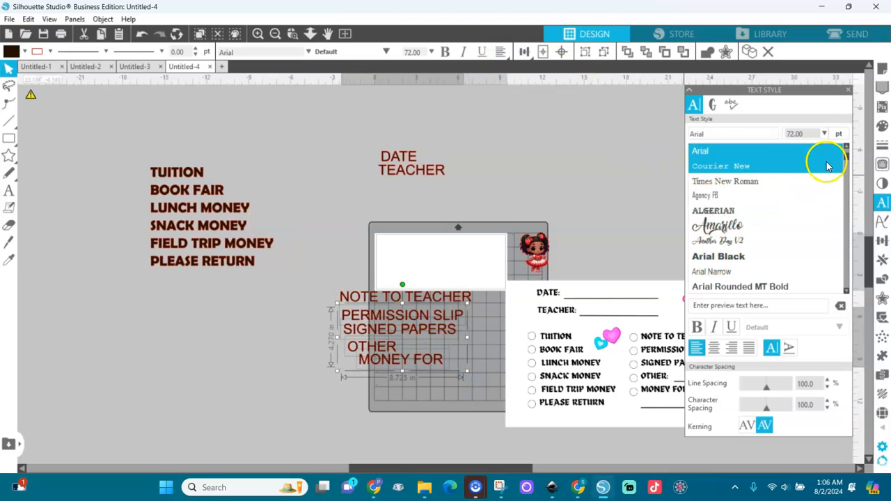
left_click_drag(845, 158, 845, 153)
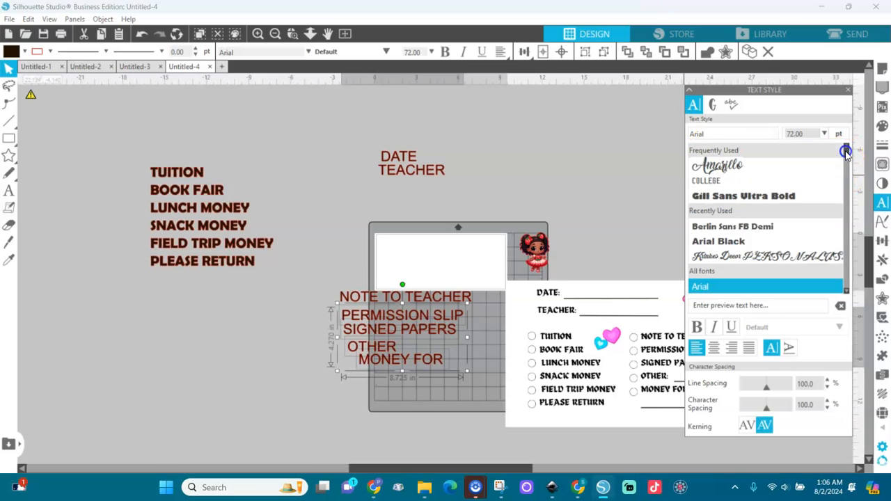
left_click(764, 229)
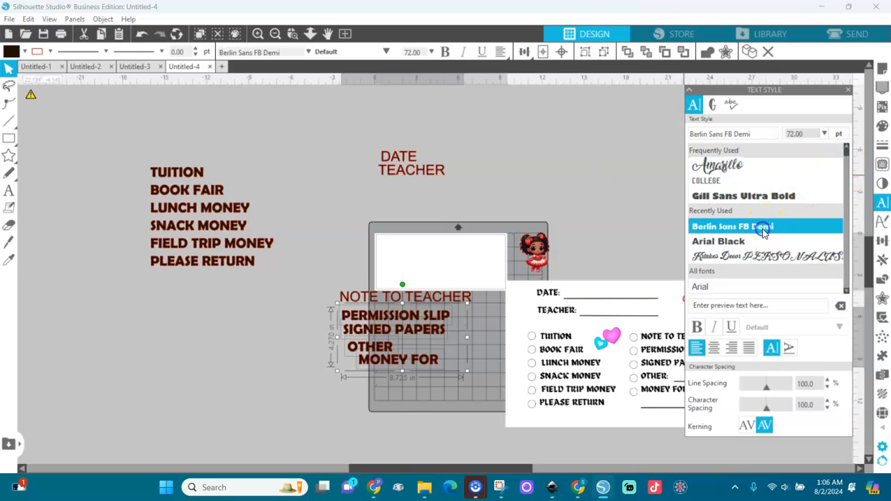
left_click_drag(324, 125, 490, 404)
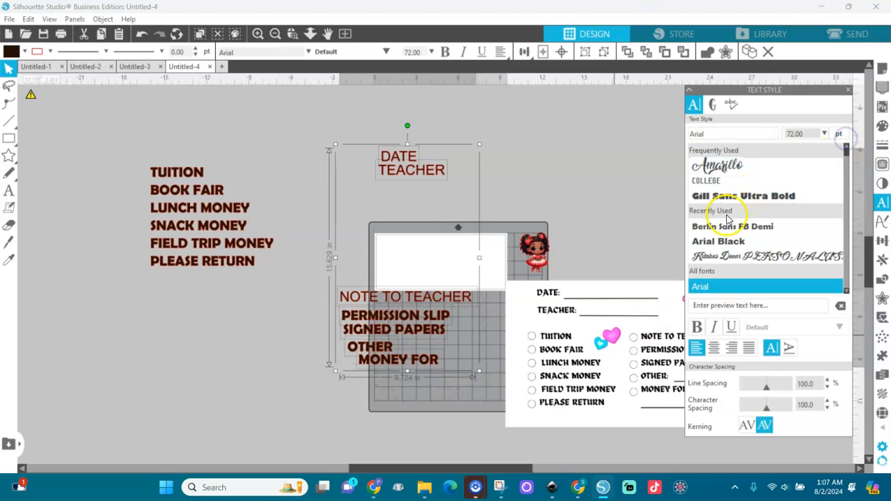
left_click(730, 226)
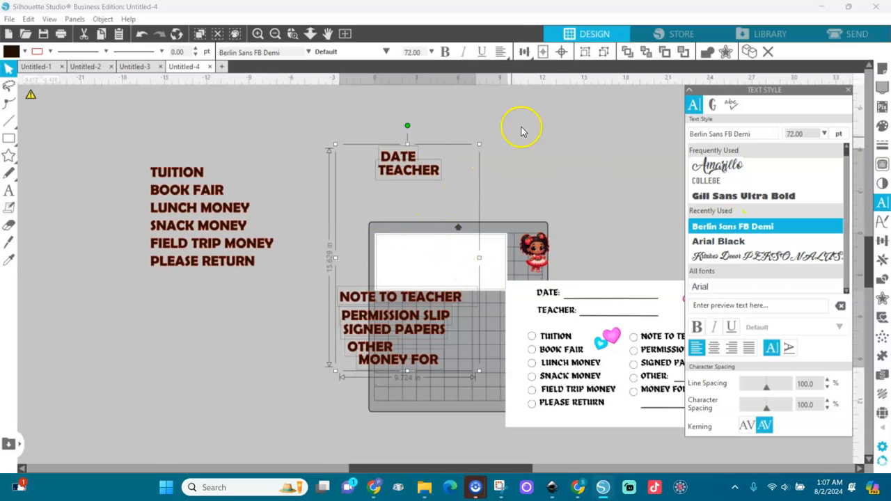
Left-align these labels, evenly space and group the note list, and move it under TEACHER.
left_click(524, 52)
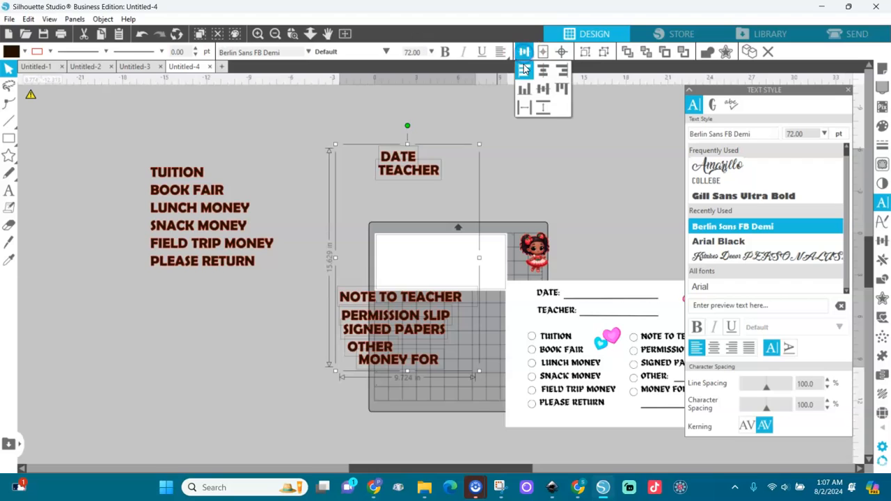
left_click(524, 72)
left_click(449, 168)
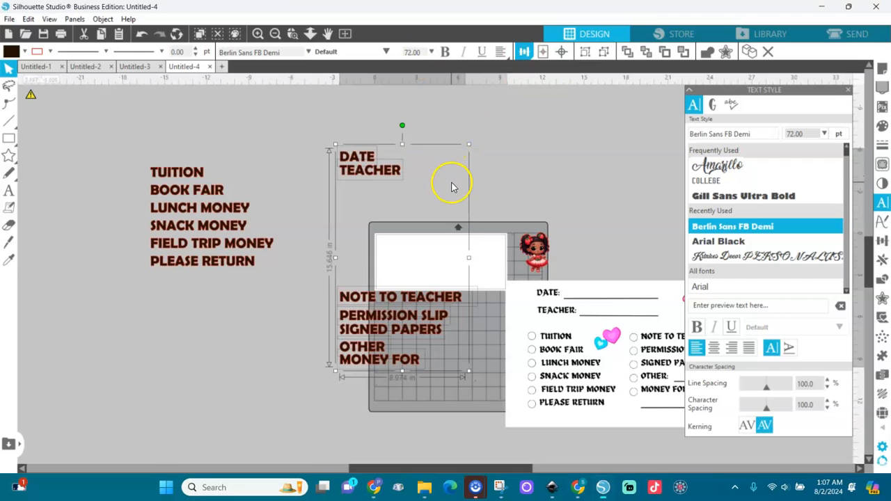
left_click_drag(329, 272, 470, 390)
left_click(524, 51)
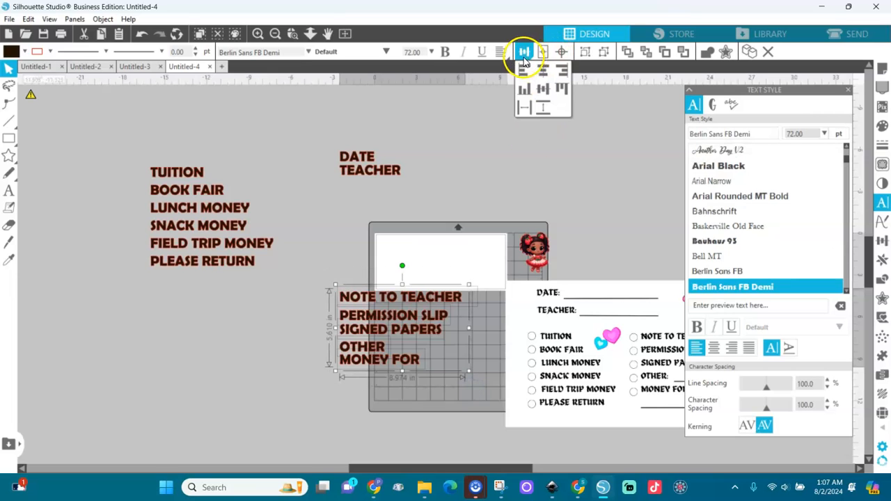
left_click(543, 108)
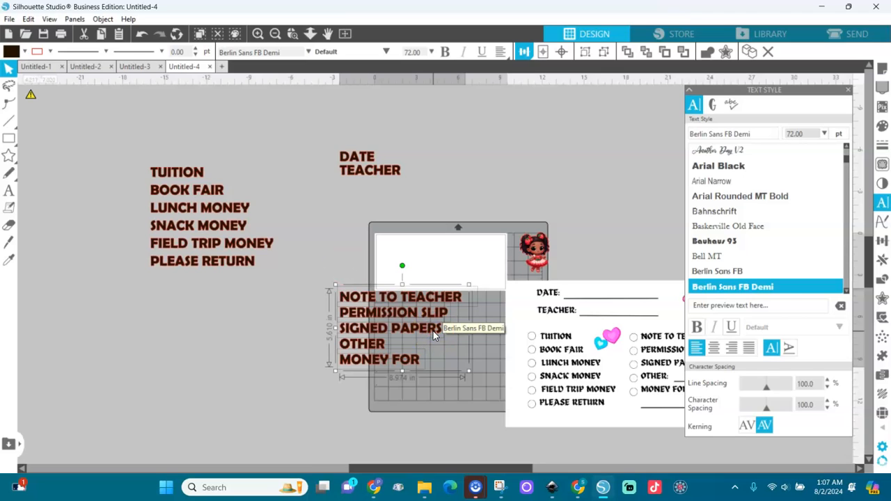
key("ctrl+g")
left_click_drag(433, 337, 437, 245)
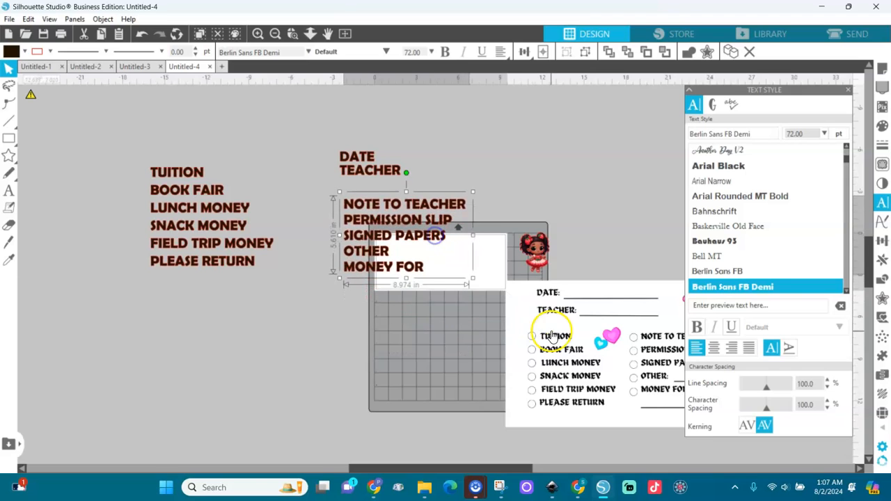
Select every label block and shrink it from 8.392 in to 6.549 in wide onto the envelope.
left_click(104, 122)
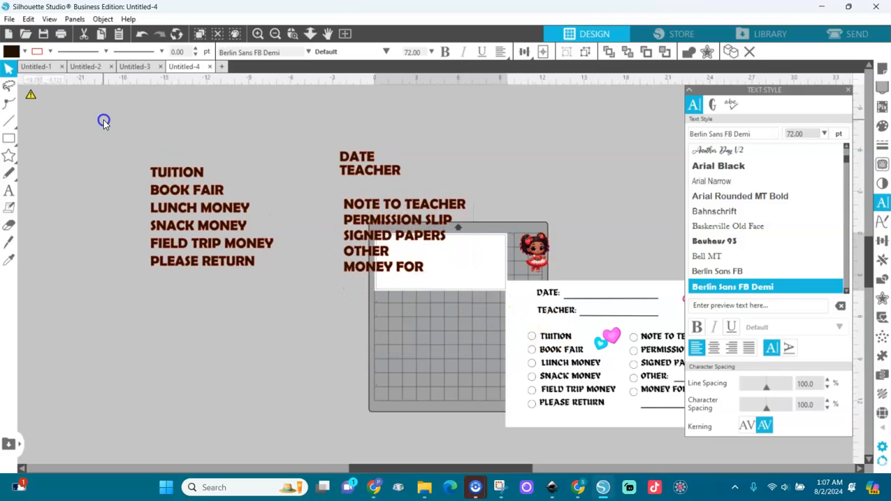
left_click_drag(103, 122, 495, 323)
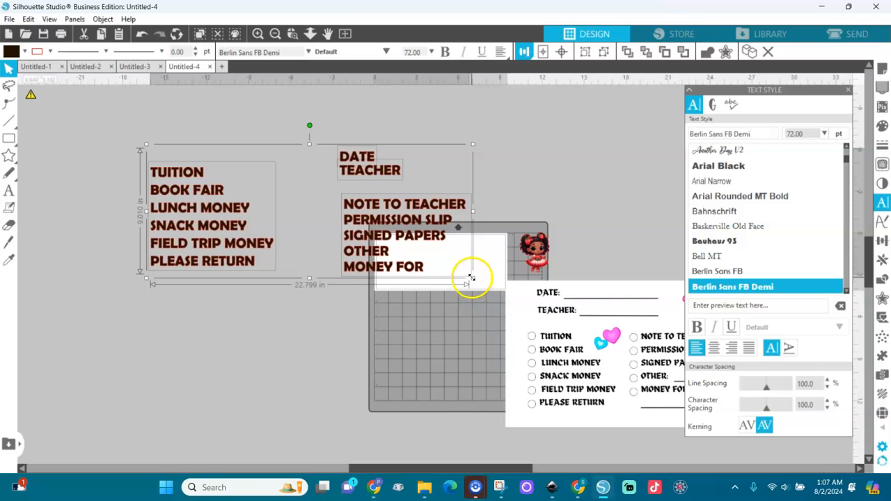
left_click_drag(471, 279, 316, 218)
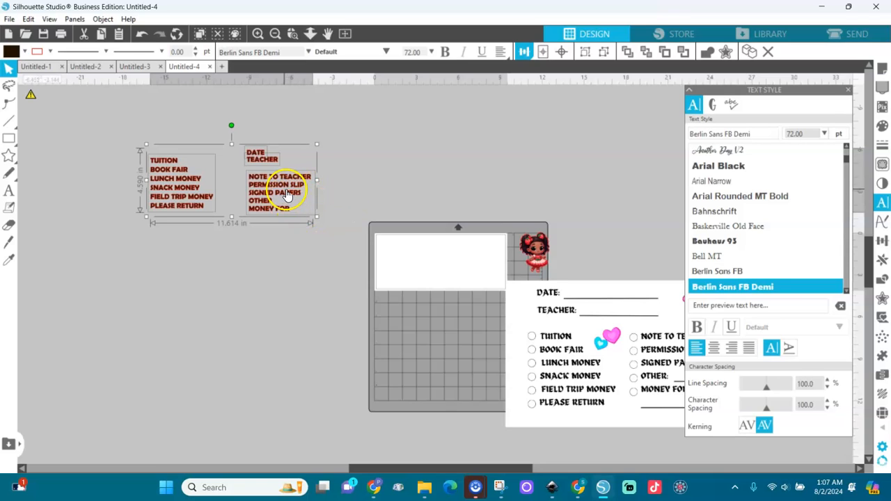
left_click_drag(316, 218, 458, 267)
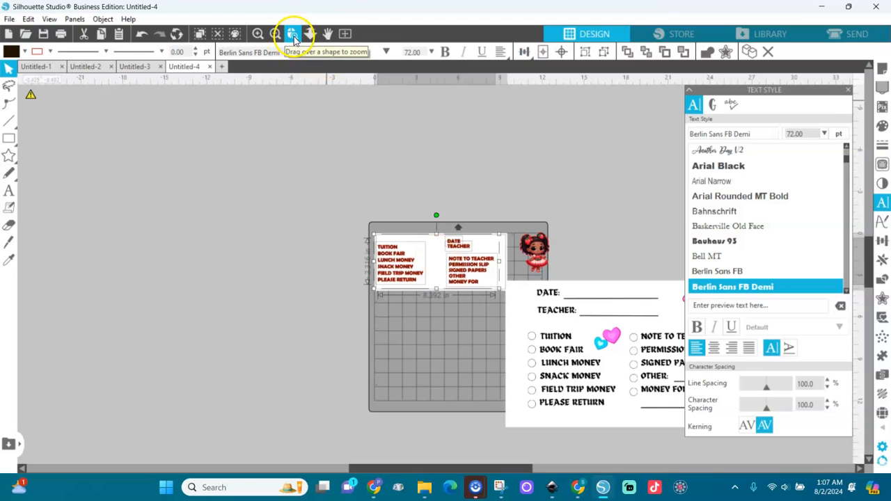
left_click(343, 34)
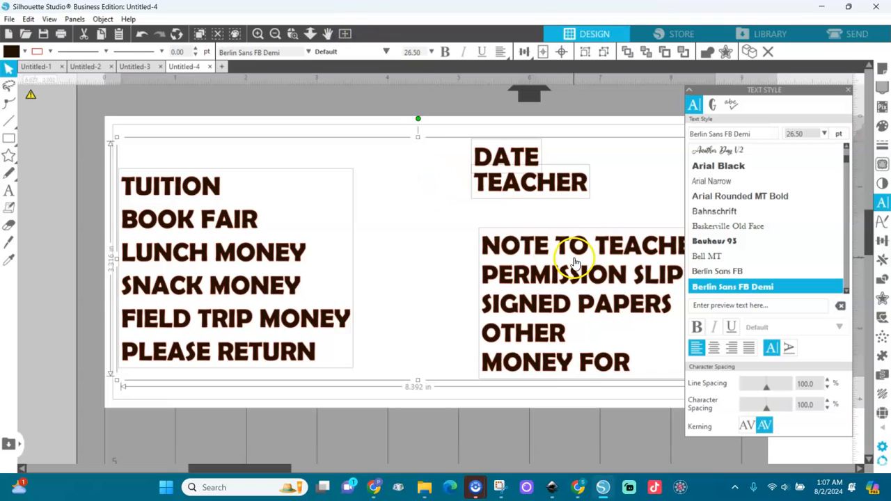
left_click(275, 34)
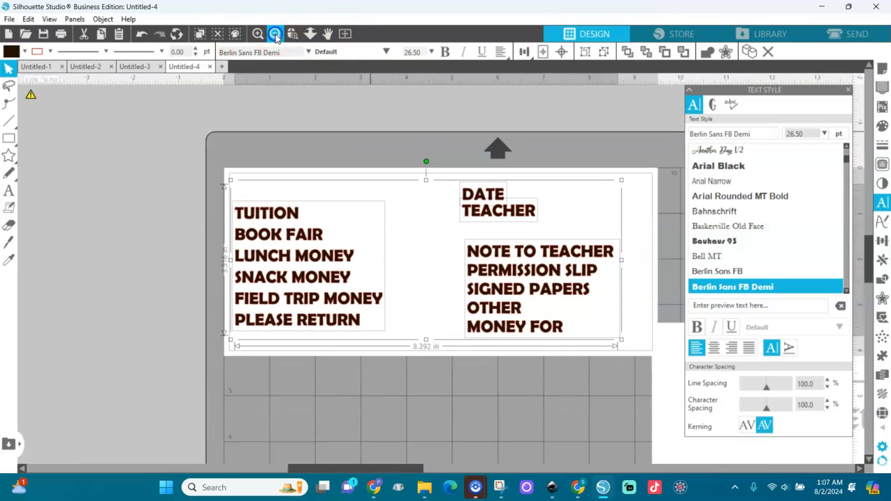
left_click_drag(627, 342, 544, 310)
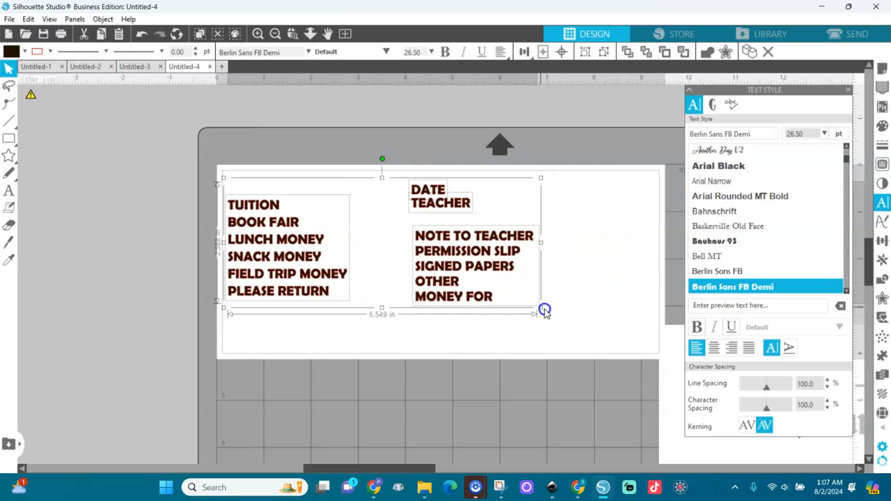
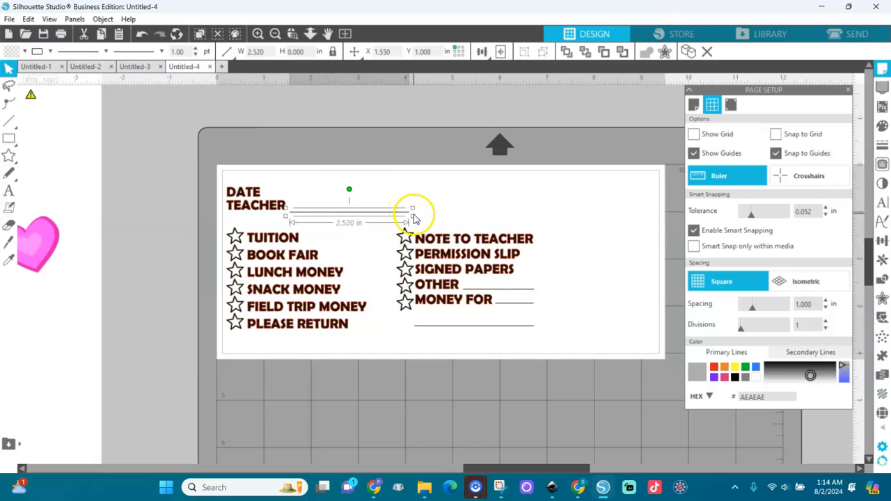
Shorten the writing line after DATE to 1.684 in wide.
left_click_drag(413, 216, 335, 198)
key("v")
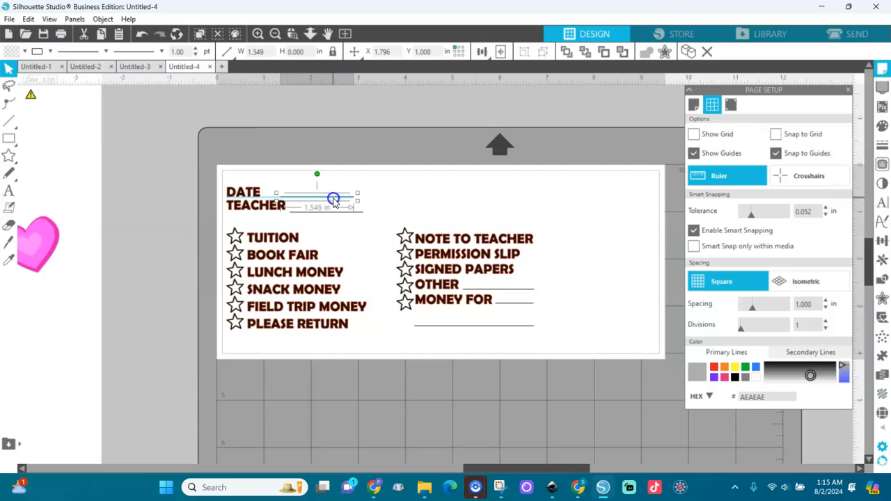
left_click_drag(356, 193, 362, 196)
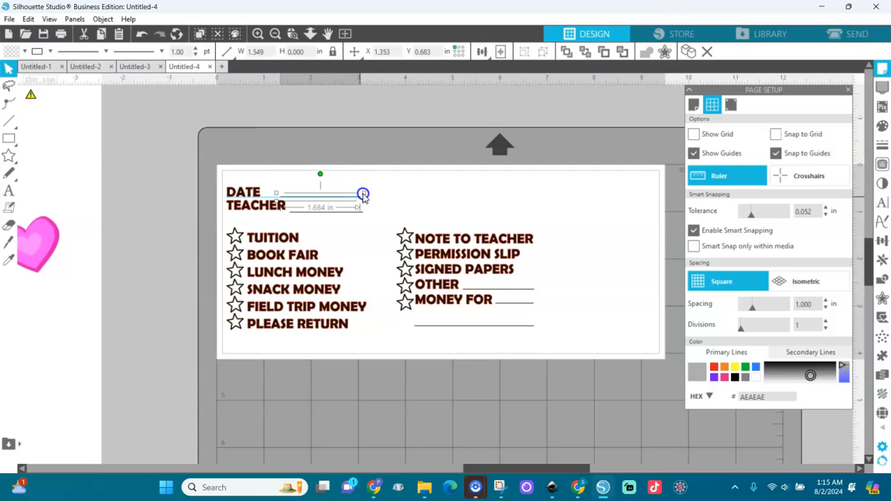
left_click(484, 188)
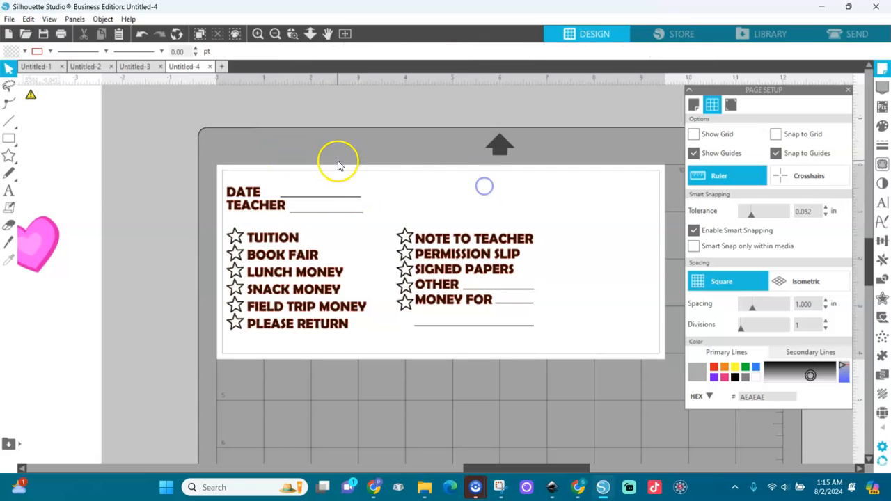
Zoom out and place the girl clipart at the card's right side.
left_click(275, 34)
left_click(274, 33)
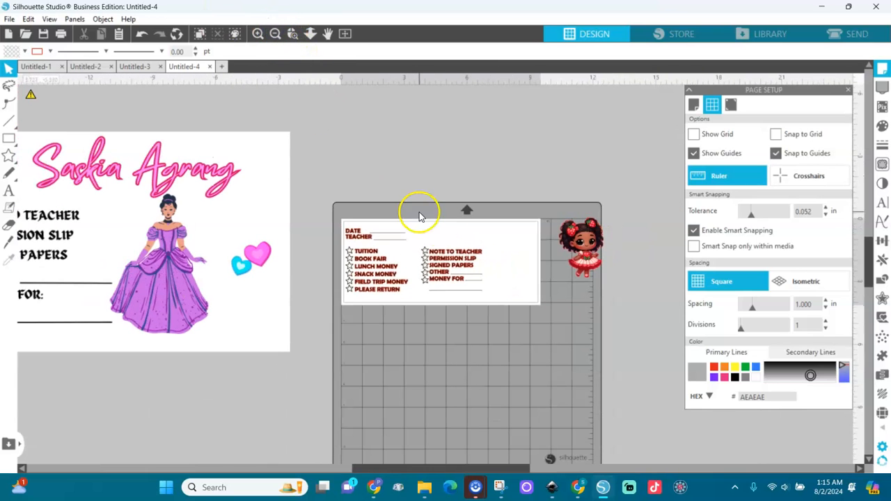
left_click_drag(572, 273, 516, 280)
left_click(313, 233)
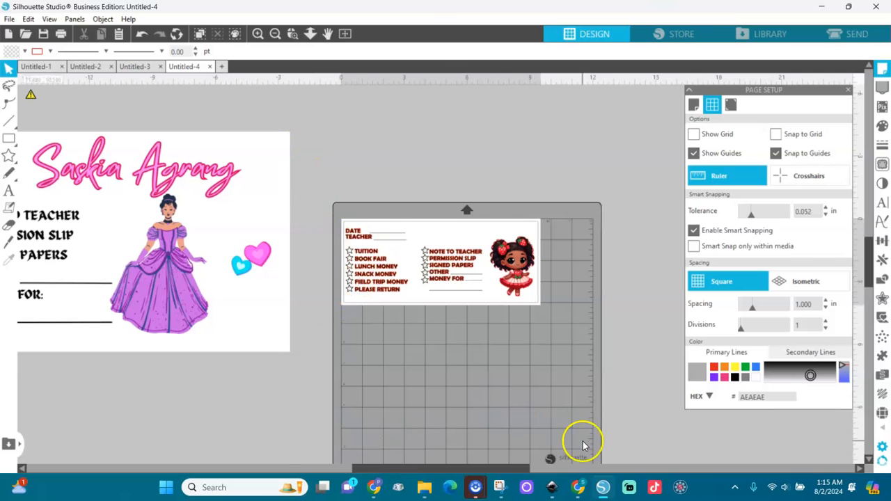
left_click(577, 487)
Run a Google image search for STRAWBERRY.
key("Return")
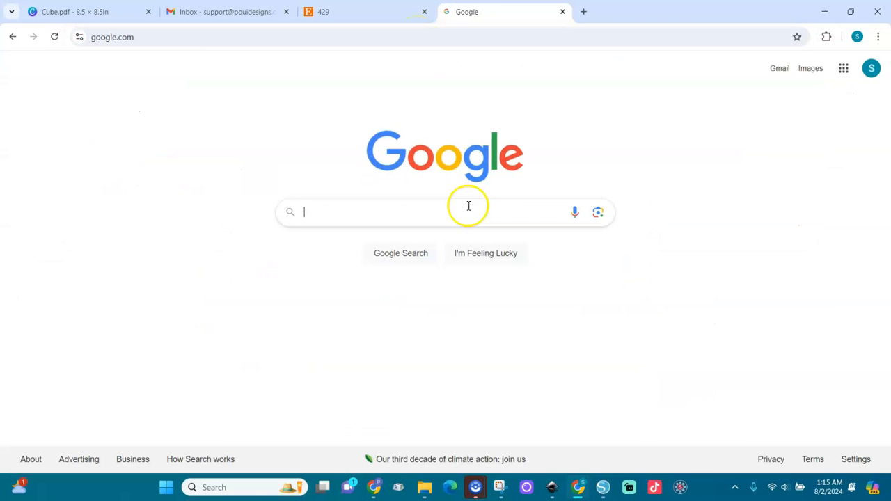
left_click(418, 212)
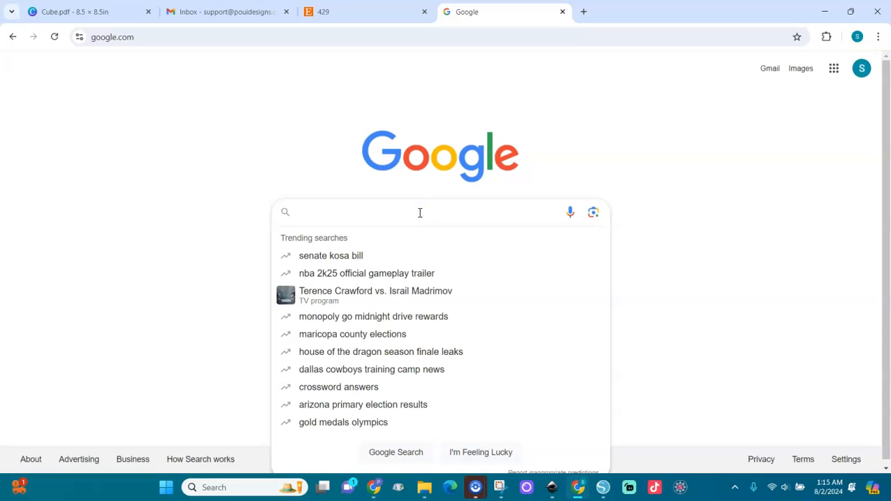
type("STRAWBERRY")
key("Return")
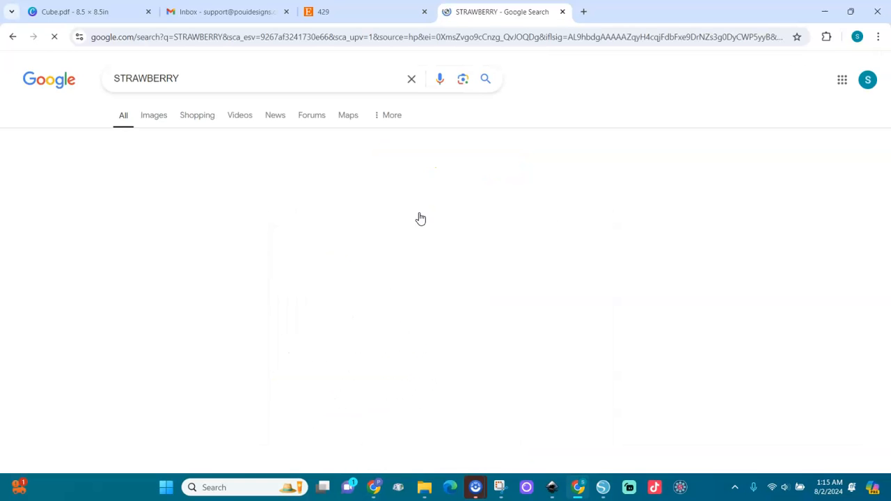
left_click(159, 120)
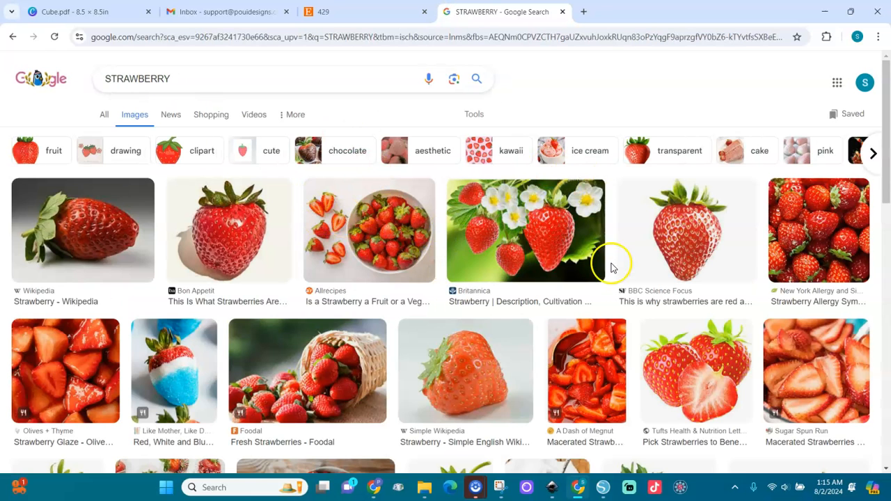
Filter to transparent-background clipart and copy the Pearly Arts strawberry image.
left_click(191, 151)
left_click(189, 152)
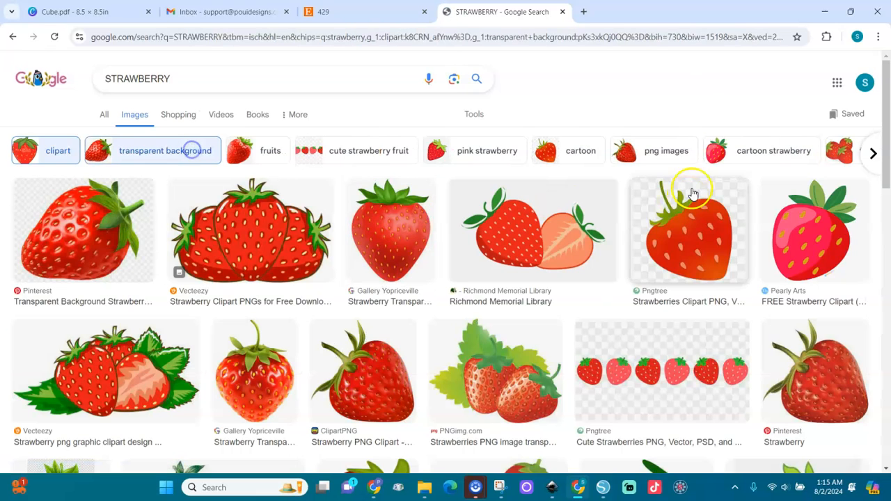
left_click(778, 249)
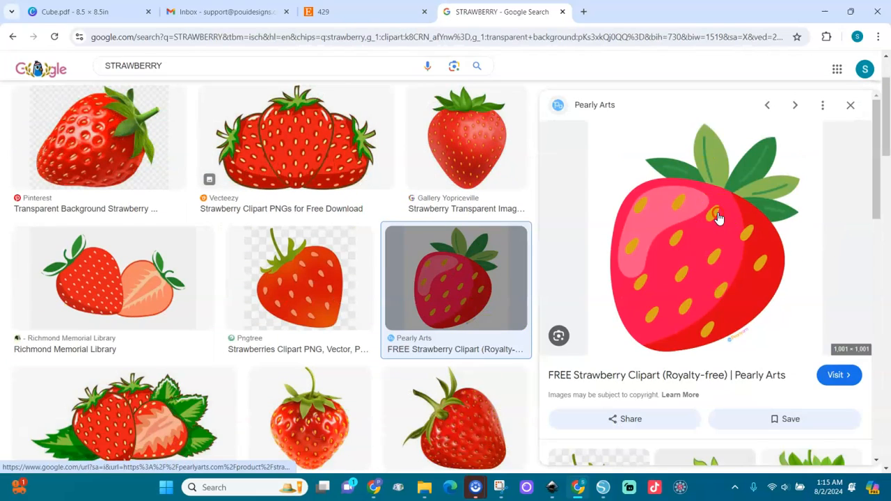
right_click(720, 217)
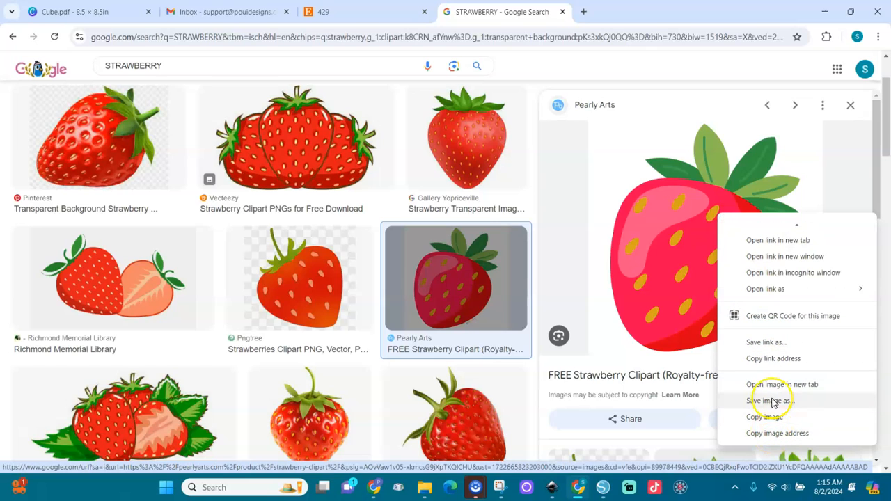
left_click(764, 418)
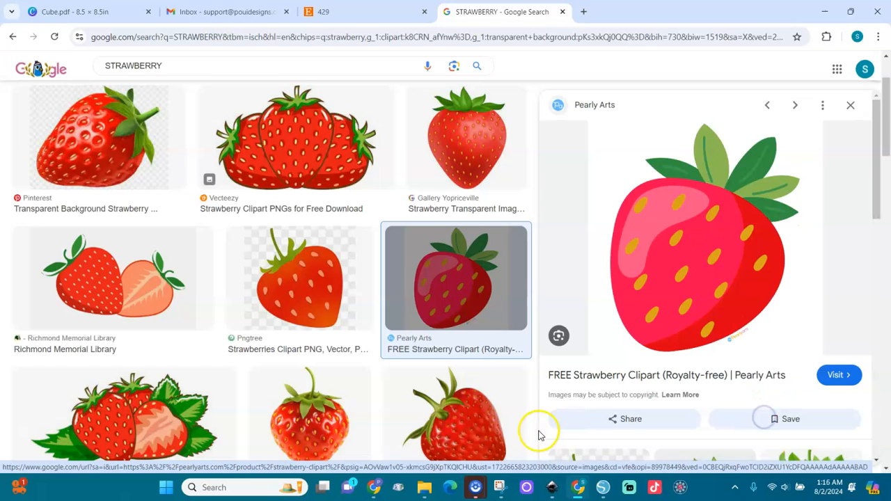
left_click(603, 487)
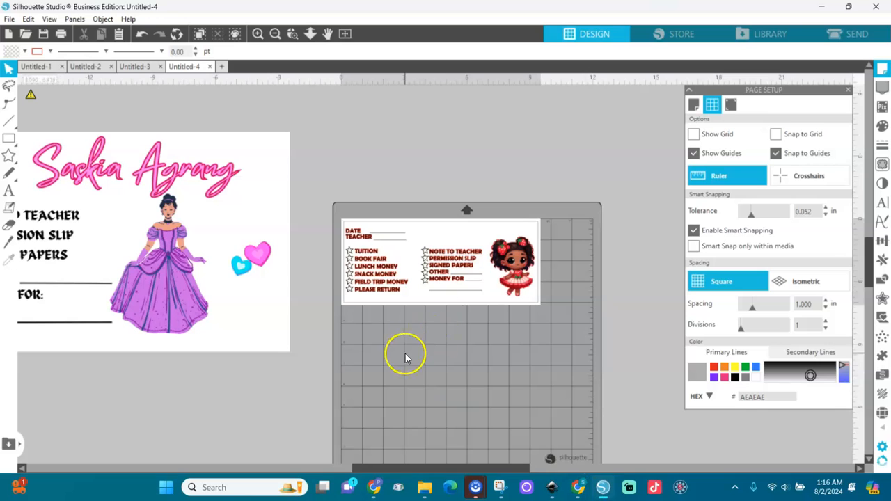
Paste the strawberry clipart onto the mat's lower-left area.
key("ctrl+v")
left_click_drag(453, 279, 318, 437)
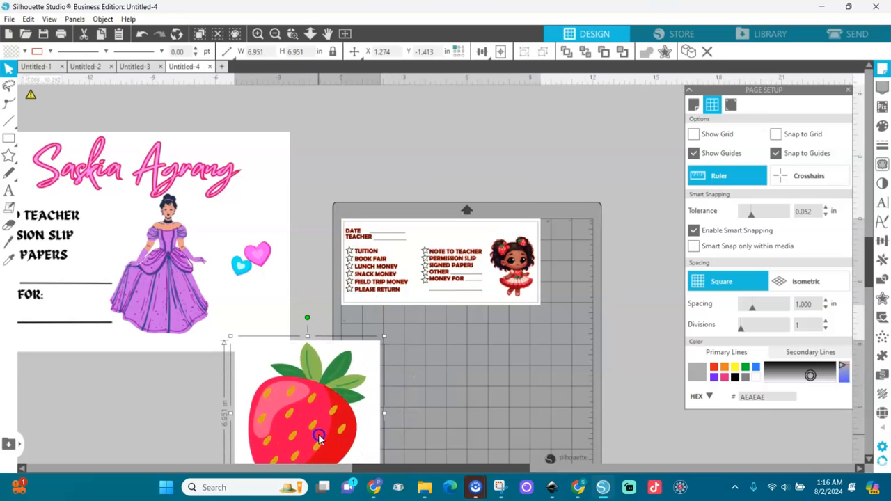
left_click(275, 33)
left_click_drag(354, 346, 426, 348)
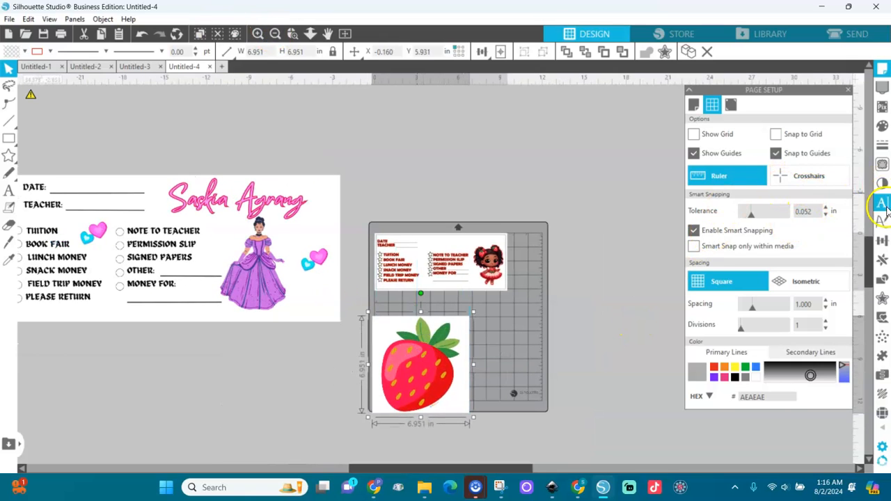
Trace the strawberry at a 73 threshold and detach it from its white background.
left_click(881, 168)
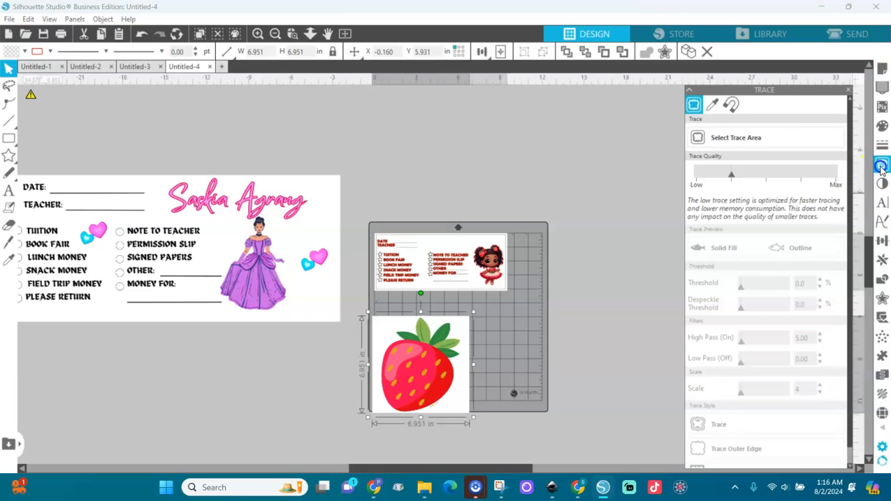
left_click(698, 137)
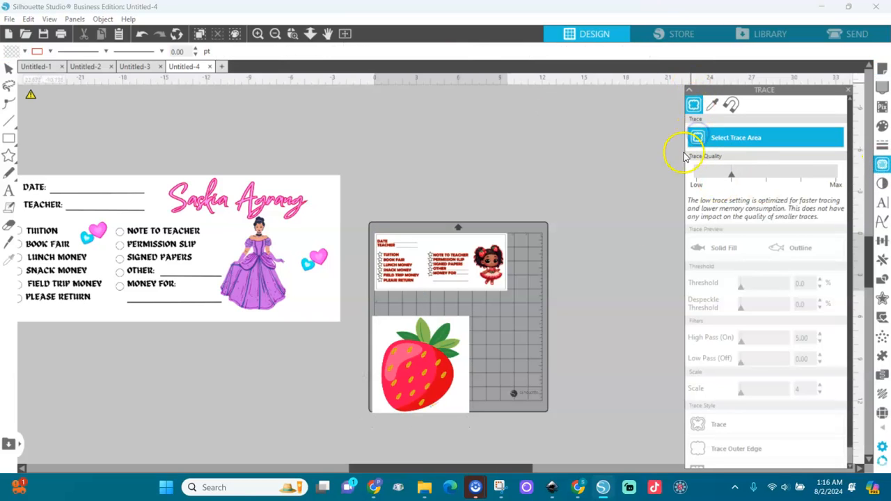
left_click_drag(496, 308, 349, 428)
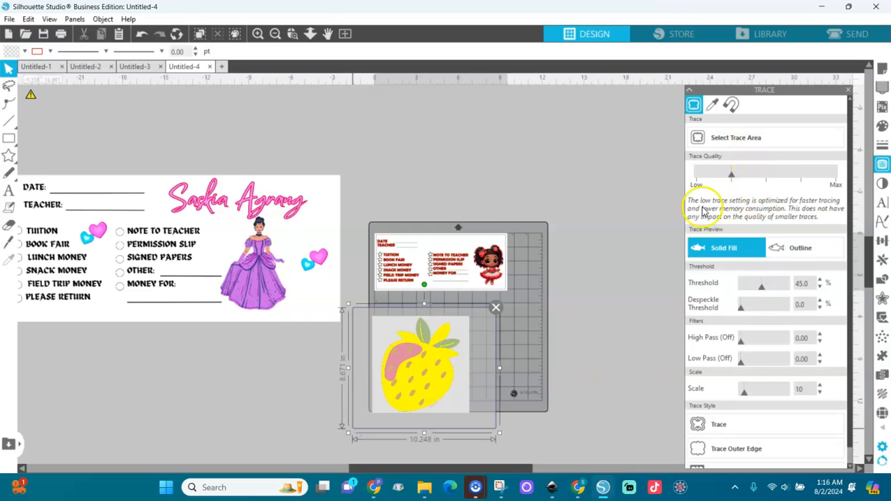
left_click(761, 288)
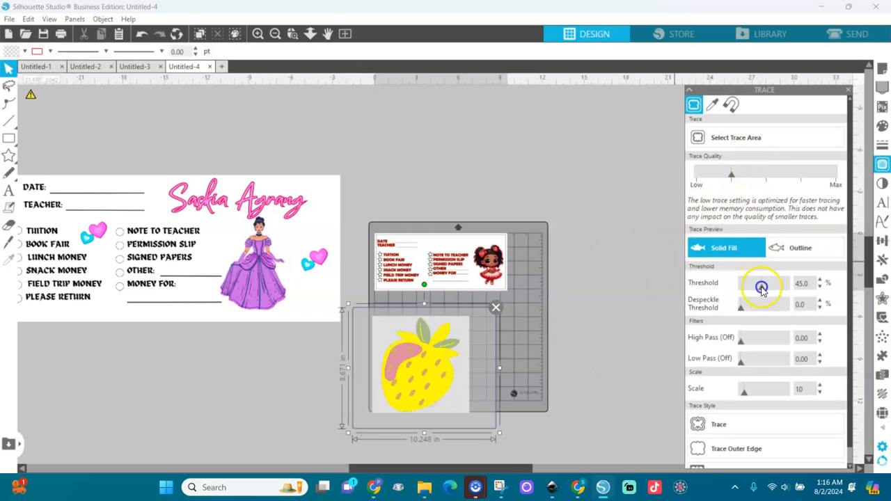
left_click_drag(776, 289, 776, 290)
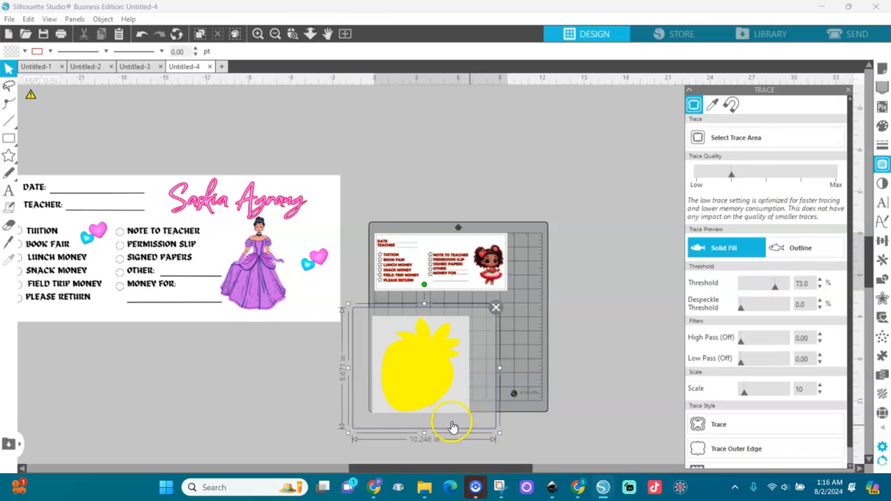
scroll(850, 456, "down", 1)
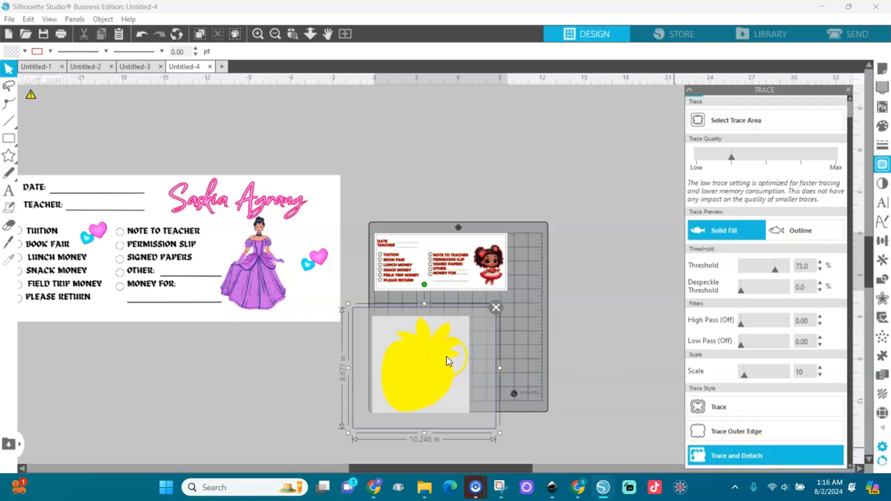
left_click_drag(421, 368, 530, 350)
left_click(458, 395)
Delete the white background, shrink the strawberry to about 0.64 in, and place it between the label columns.
key("Delete")
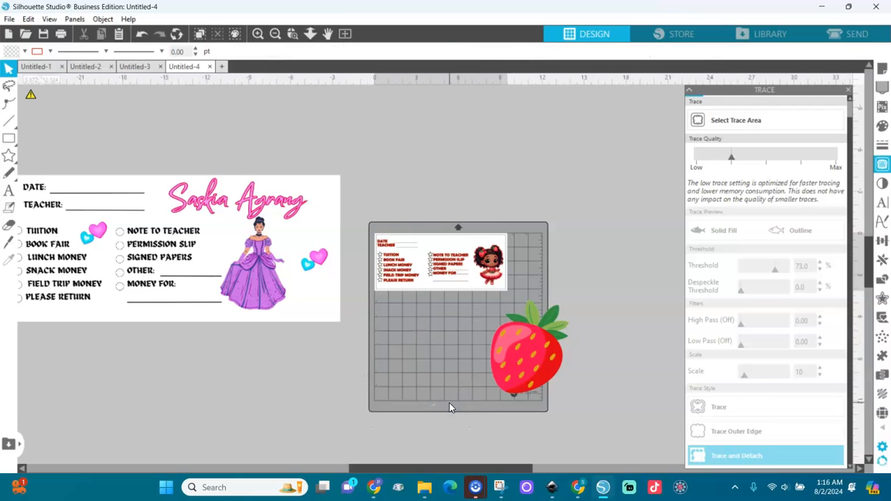
left_click(529, 382)
left_click_drag(572, 295, 423, 260)
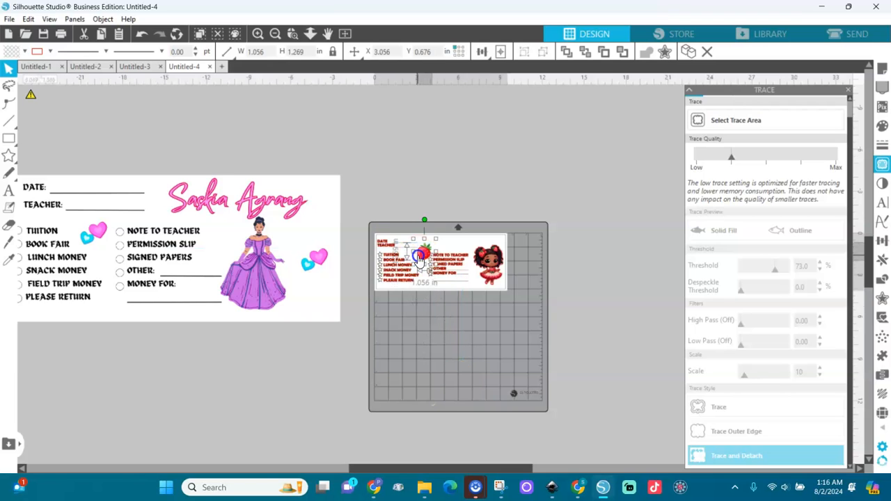
left_click(344, 32)
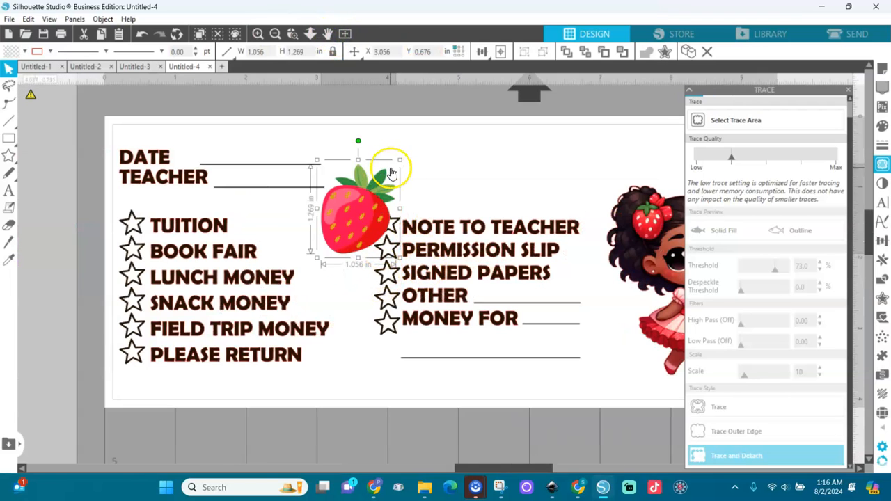
left_click_drag(400, 159, 369, 142)
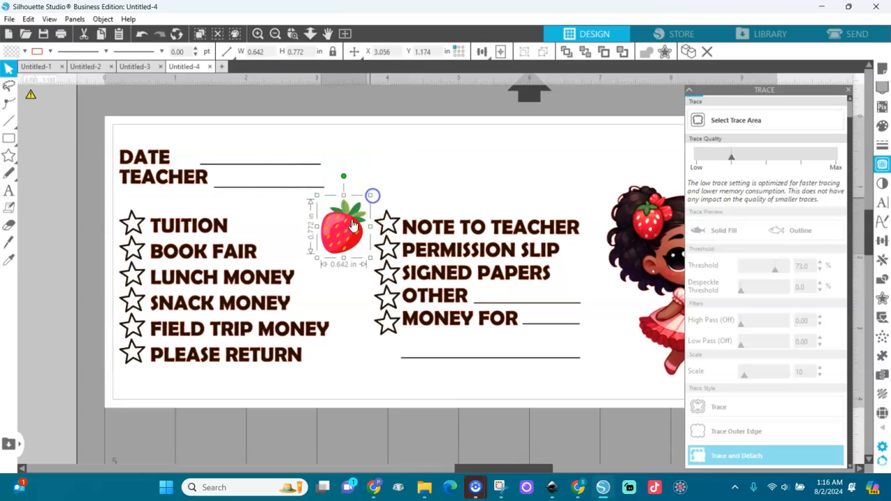
left_click_drag(345, 182, 614, 378)
Duplicate the strawberry for a second copy and close the Trace panel.
key("ctrl+c")
key("ctrl+v")
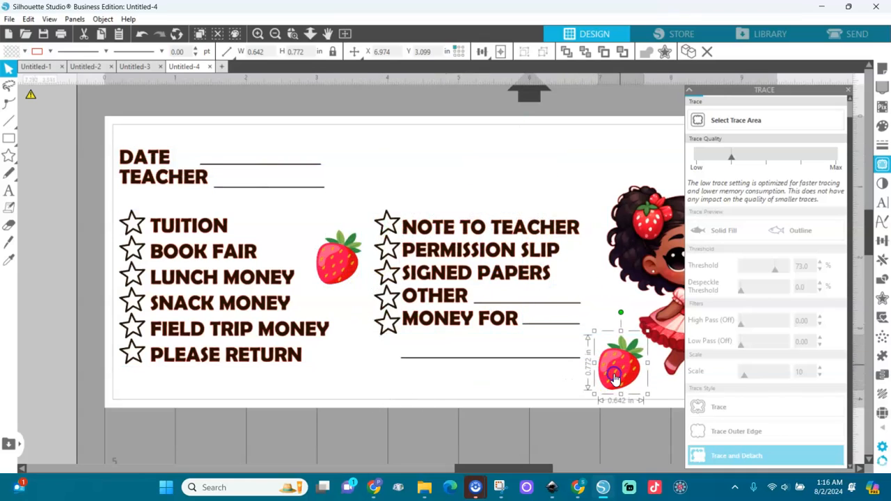
left_click(848, 92)
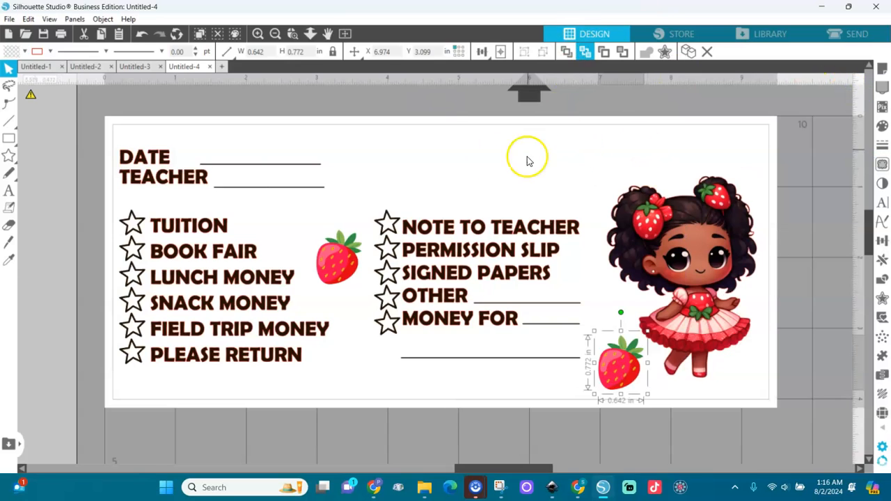
Add the child's name as a black text box above DATE.
left_click(7, 195)
left_click(410, 153)
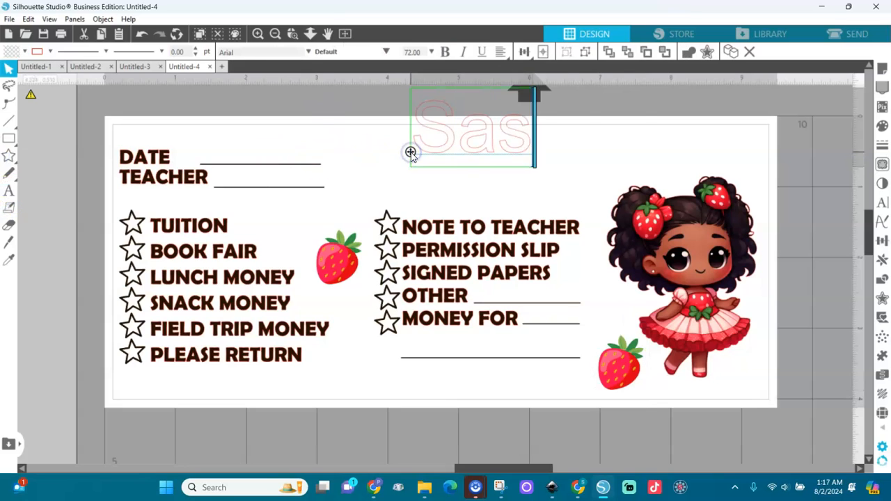
left_click(354, 119)
left_click(428, 152)
left_click(11, 51)
left_click(11, 68)
left_click_drag(521, 119, 384, 119)
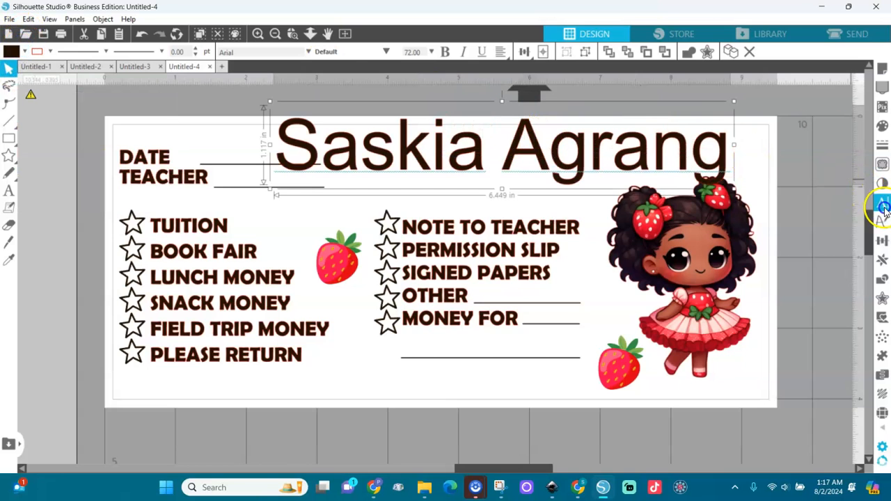
Set the name to Amarillo script, size 12, and enlarge it to about 3.4 in wide.
left_click(882, 202)
left_click(731, 165)
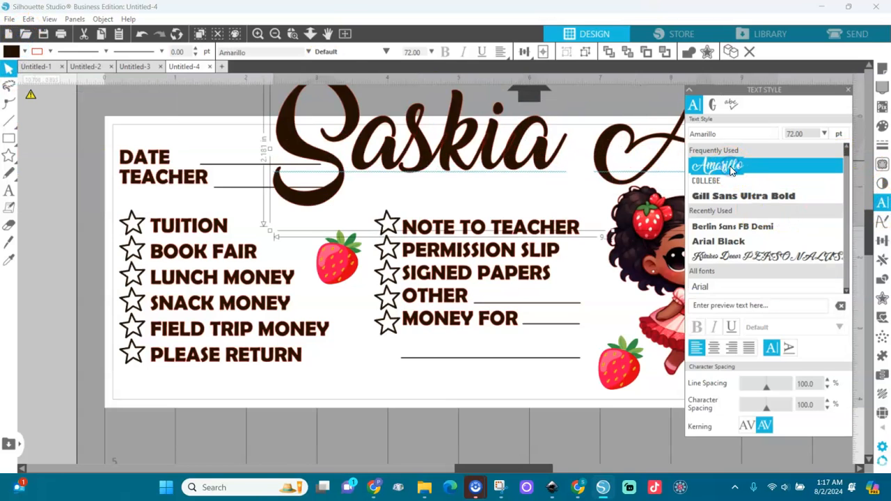
left_click(426, 53)
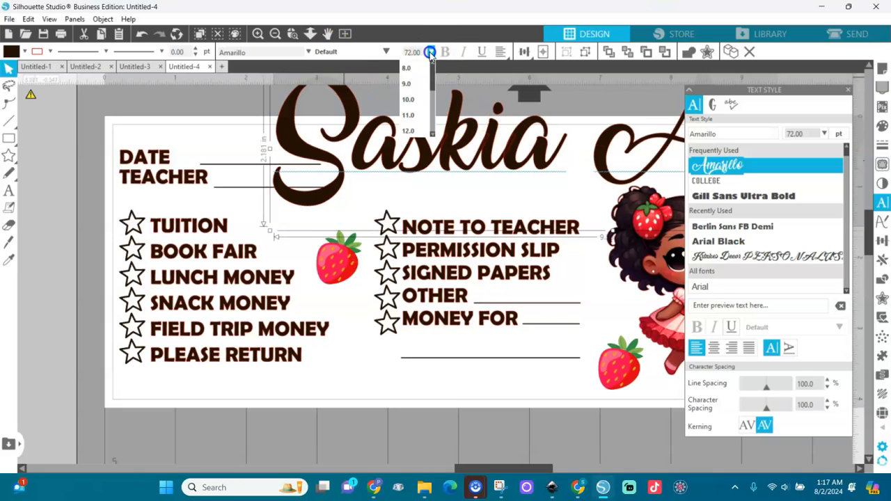
left_click(408, 131)
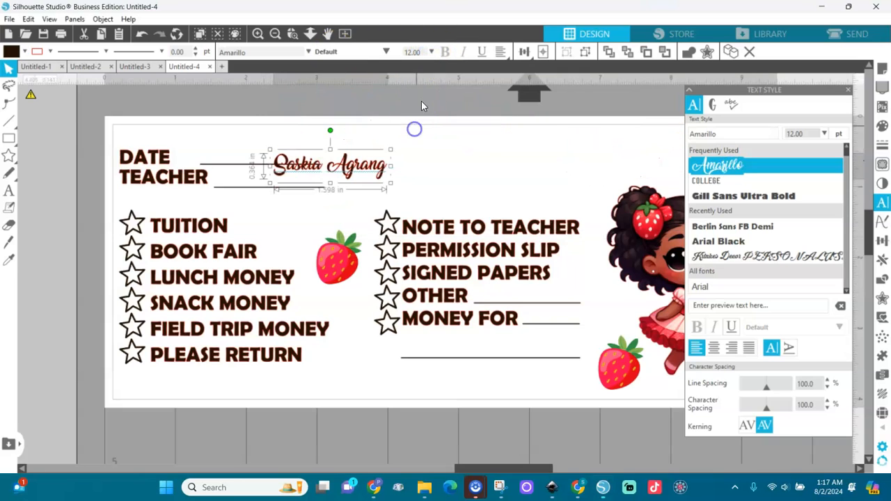
left_click_drag(391, 149, 575, 175)
left_click(847, 92)
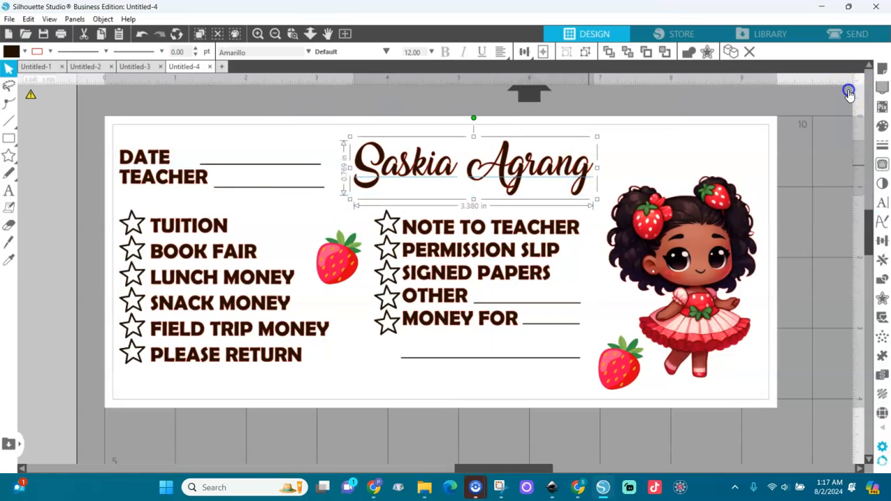
Colour the name red, widen it to about 4.1 in, and nudge it into place.
left_click_drag(596, 137, 627, 131)
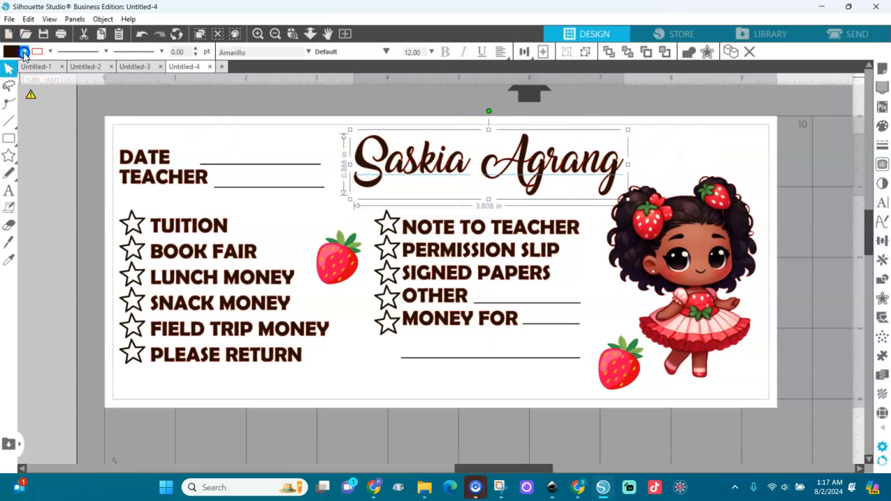
left_click(25, 53)
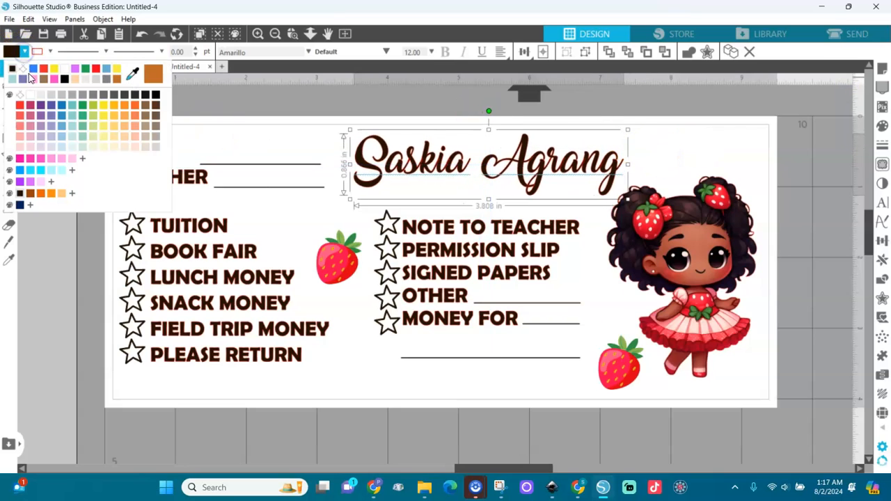
left_click(96, 69)
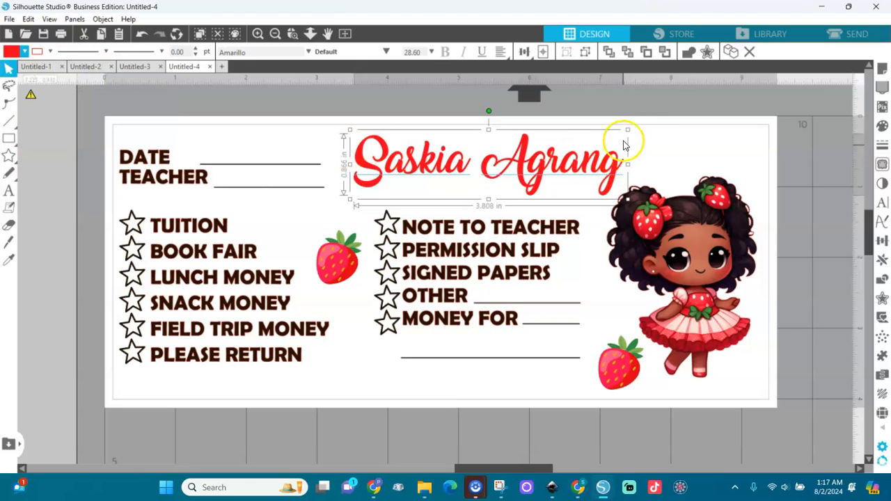
left_click_drag(627, 130, 646, 128)
left_click_drag(621, 166, 604, 174)
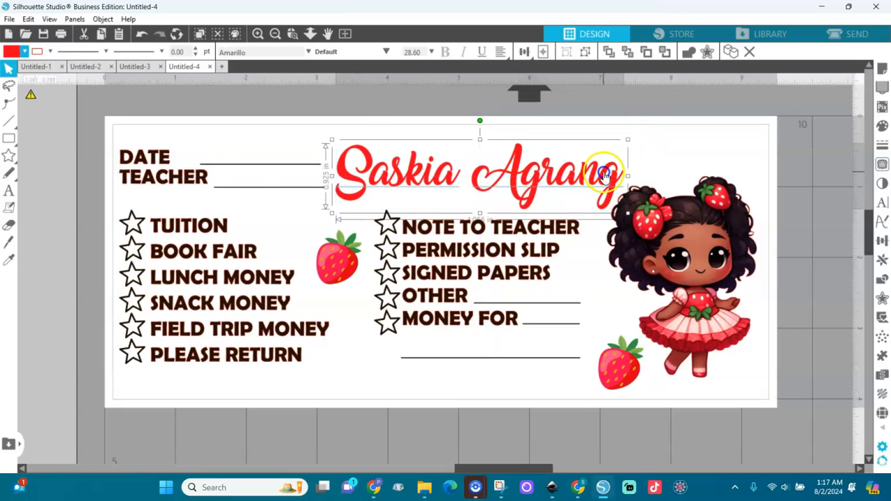
Apply a 0.045 in offset outline around the red name.
left_click(882, 298)
left_click(721, 121)
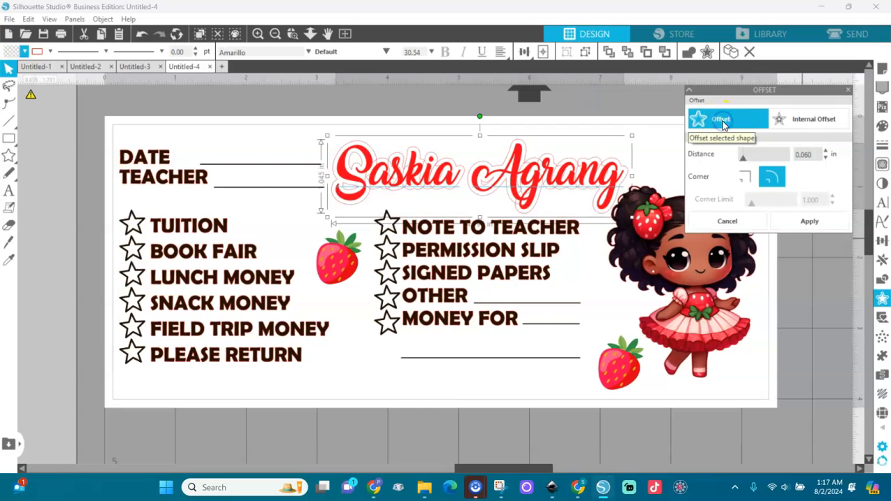
left_click(826, 161)
left_click(826, 160)
left_click(825, 161)
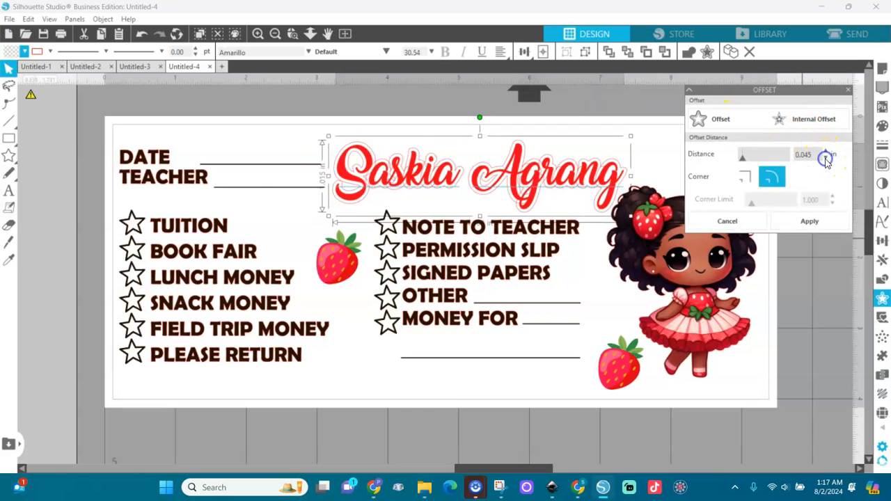
left_click(810, 218)
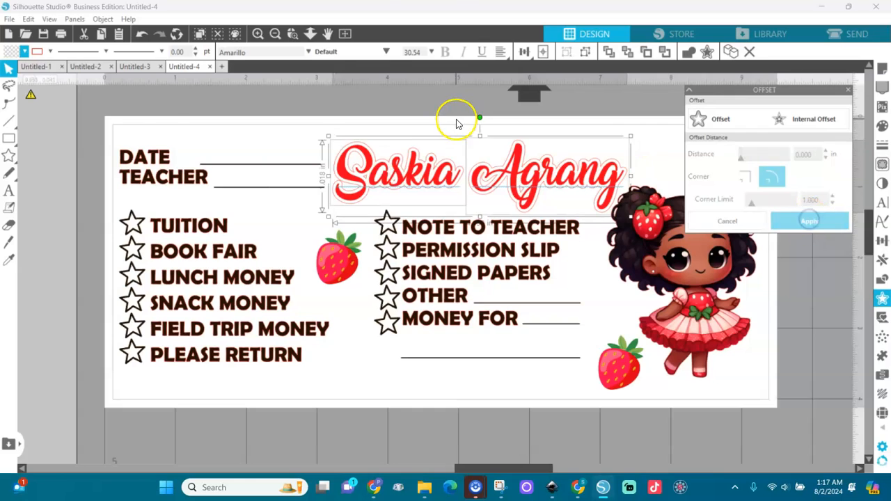
Fill the offset outline pale pink, then select the whole design.
left_click(25, 53)
left_click(33, 80)
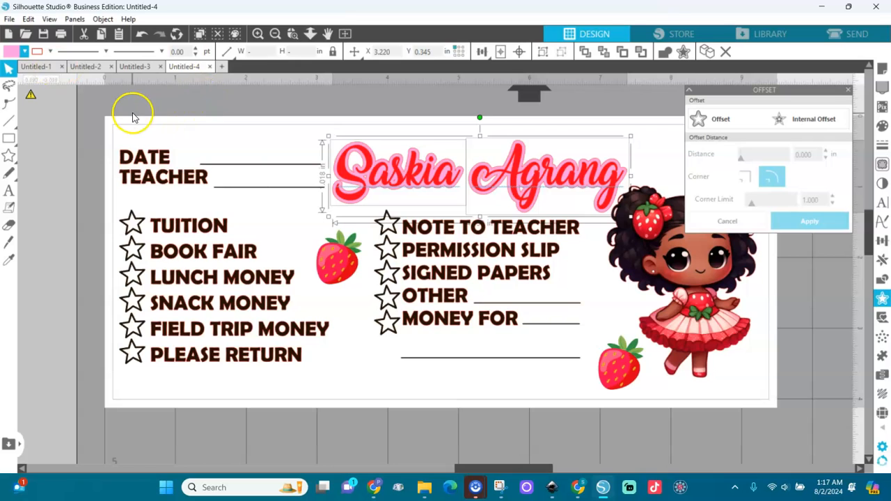
left_click_drag(64, 77, 863, 465)
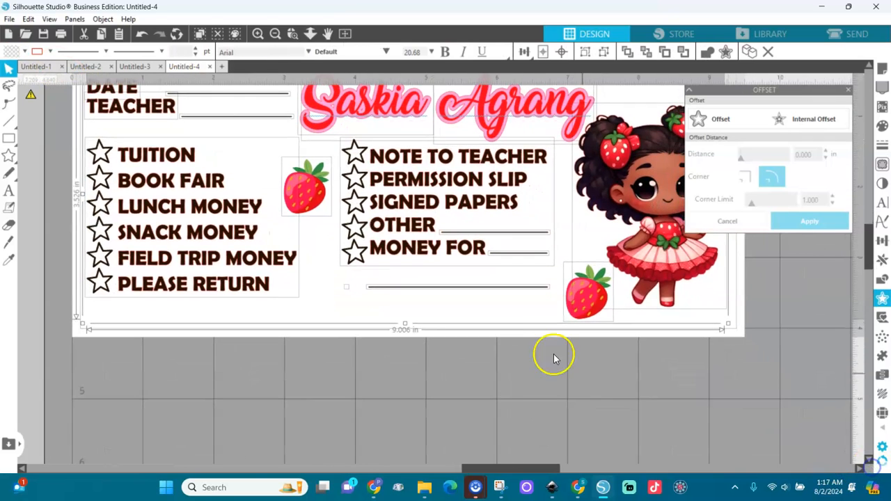
Change the line colour of the whole selected design.
left_click(25, 53)
left_click(45, 53)
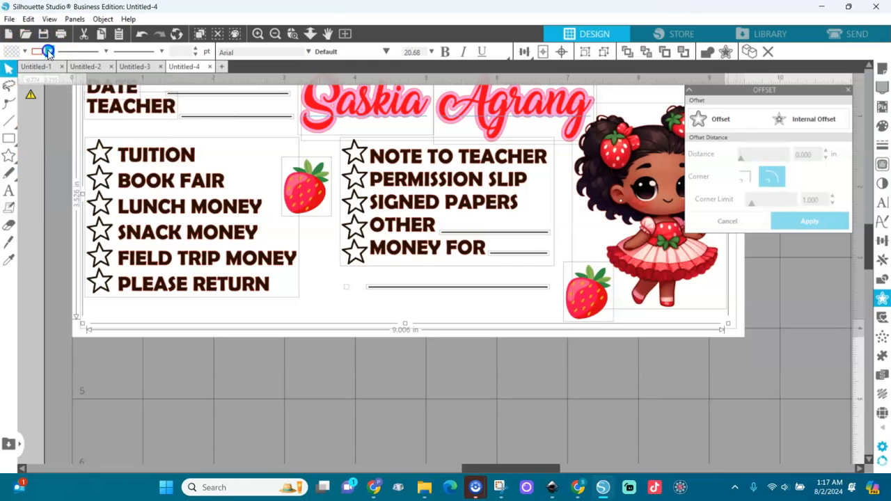
left_click(46, 52)
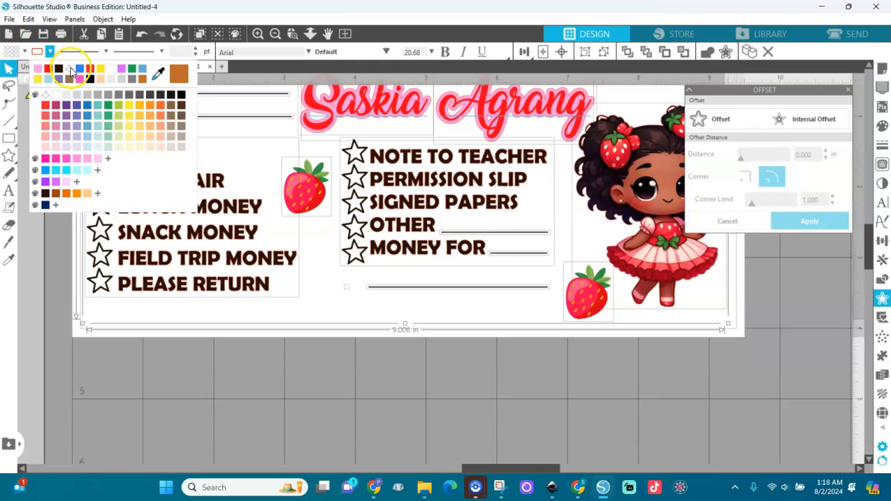
left_click(72, 71)
Move the small strawberry beside the girl, undo the stray copy, and select everything.
left_click(275, 34)
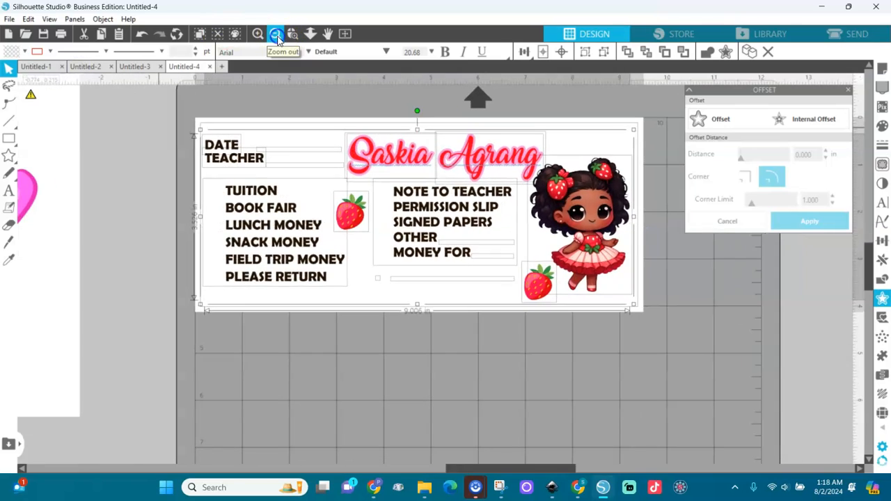
left_click(470, 338)
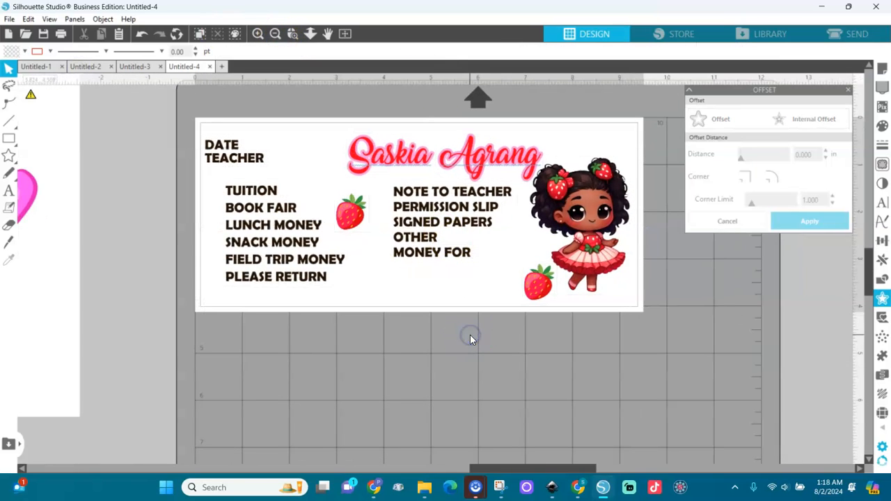
left_click(542, 286)
left_click_drag(547, 290, 404, 294)
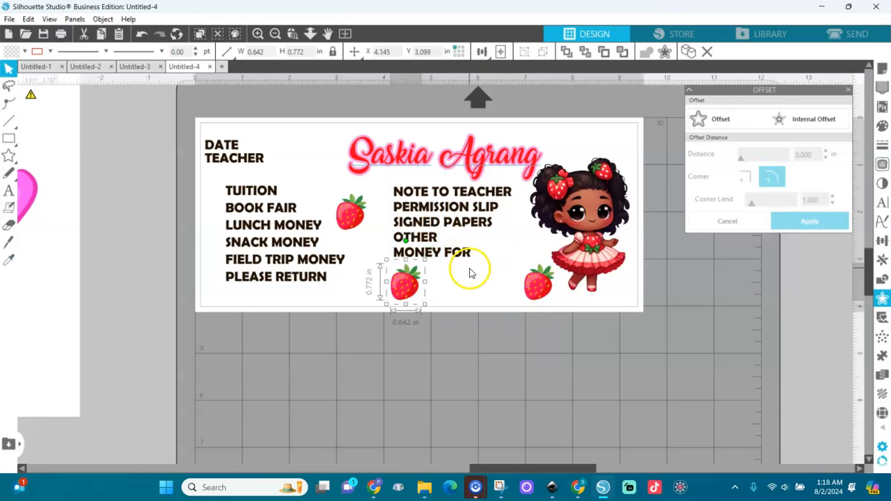
key("z")
key("ctrl+z")
key("ctrl+z")
key("ctrl+z")
key("ctrl+a")
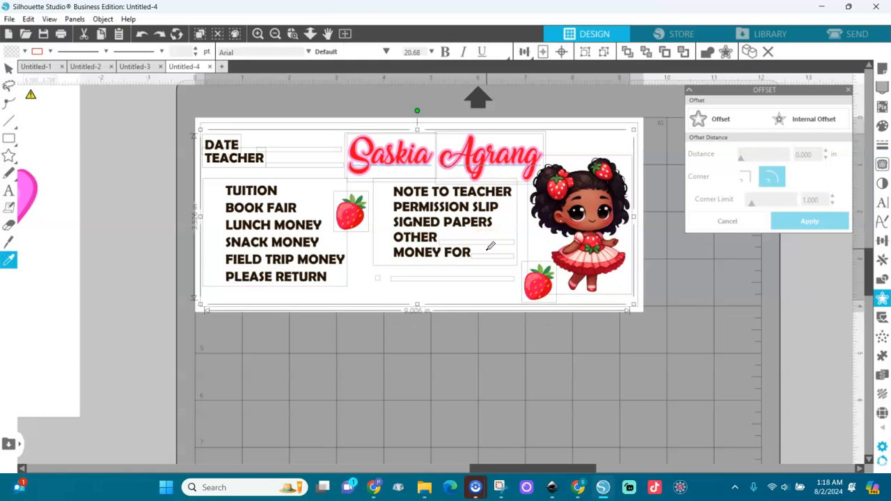
Make the underlines near OTHER and MONEY FOR black.
scroll(490, 245, "up", 2)
left_click(547, 320)
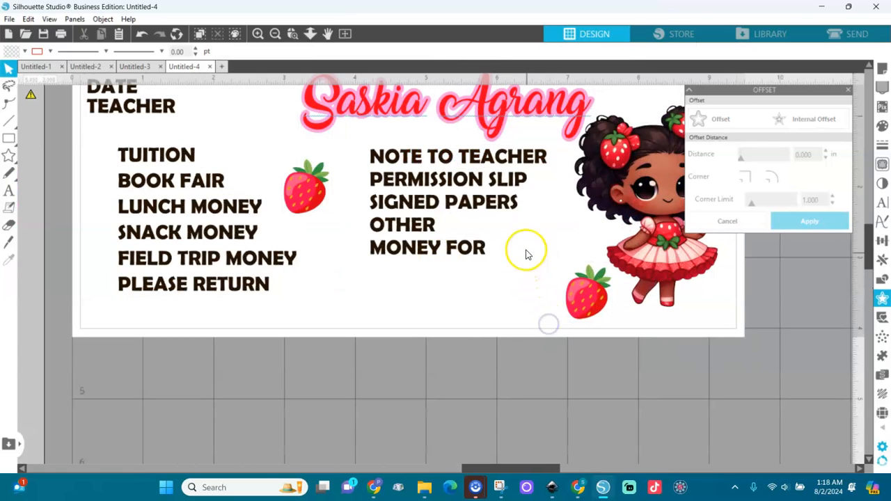
left_click_drag(588, 374, 314, 182)
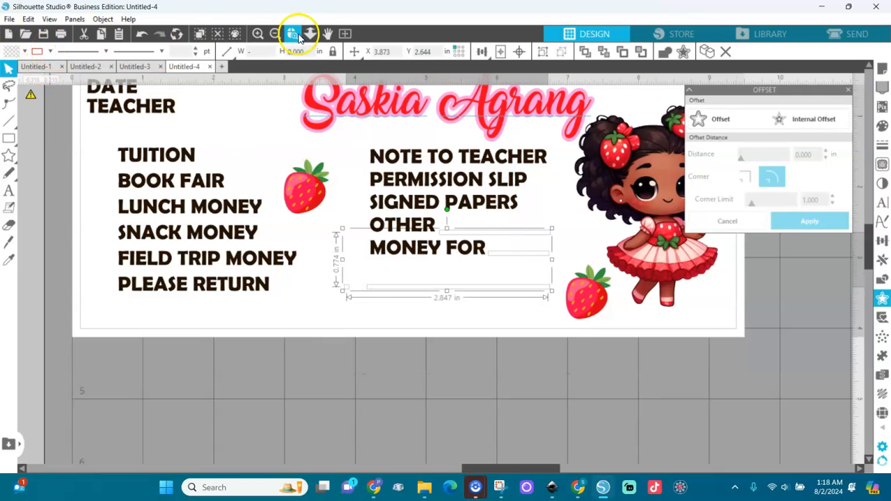
left_click(48, 52)
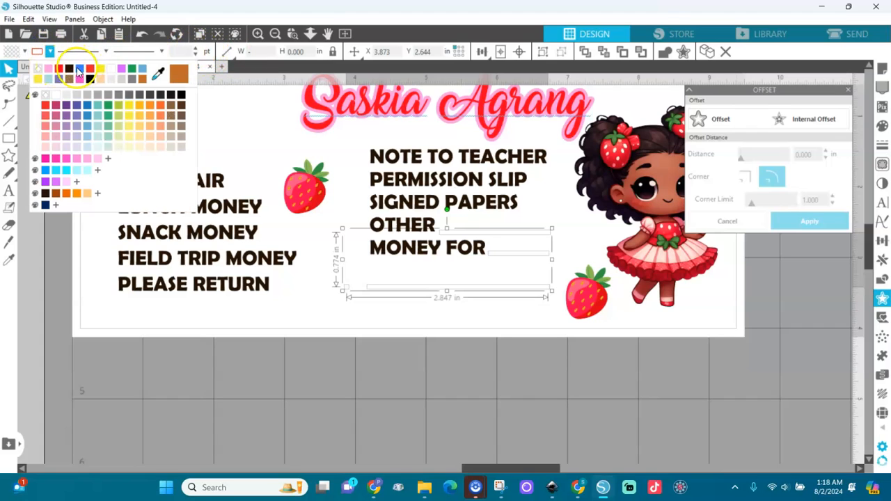
left_click(70, 67)
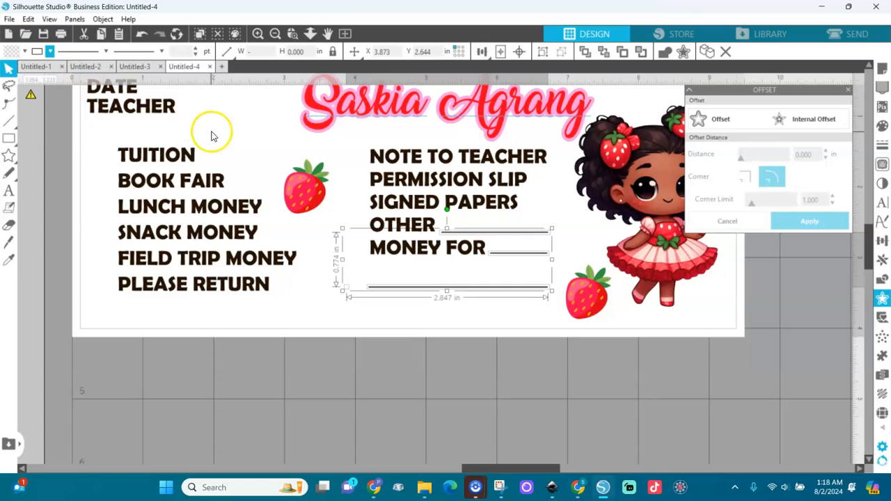
left_click(192, 114)
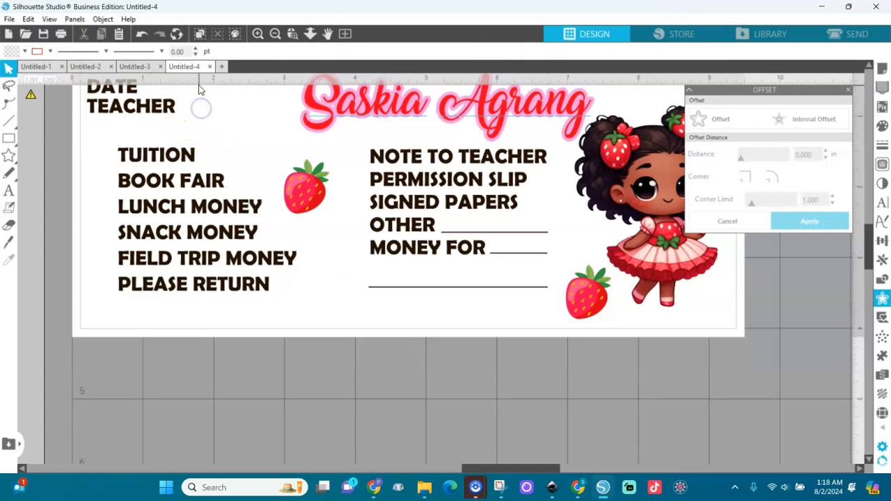
Make the DATE and TEACHER underlines dark as well.
left_click(276, 34)
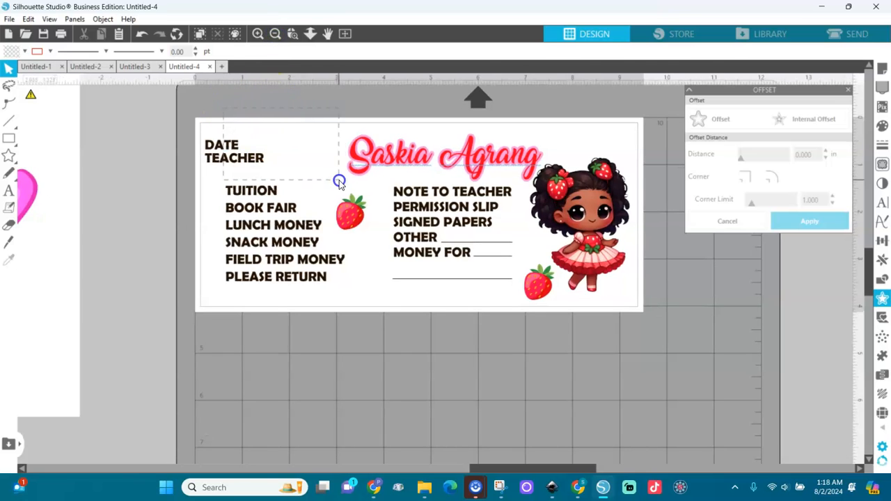
left_click_drag(339, 182, 340, 182)
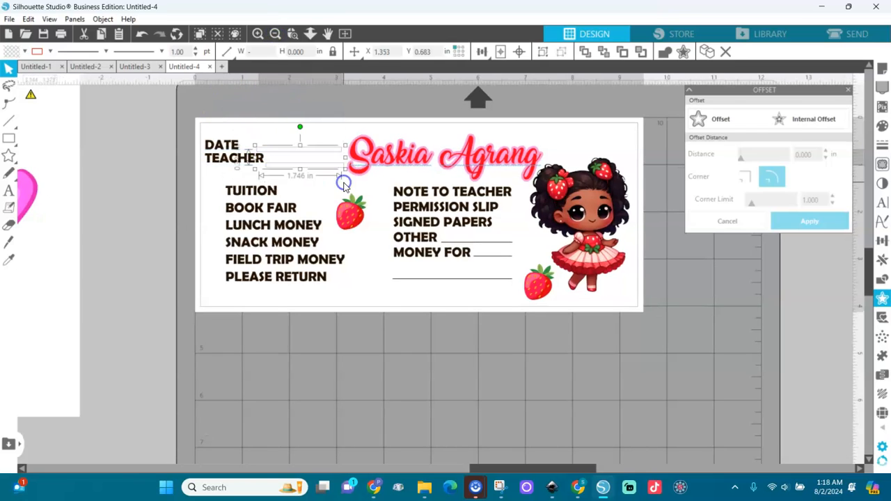
left_click(52, 52)
left_click(36, 70)
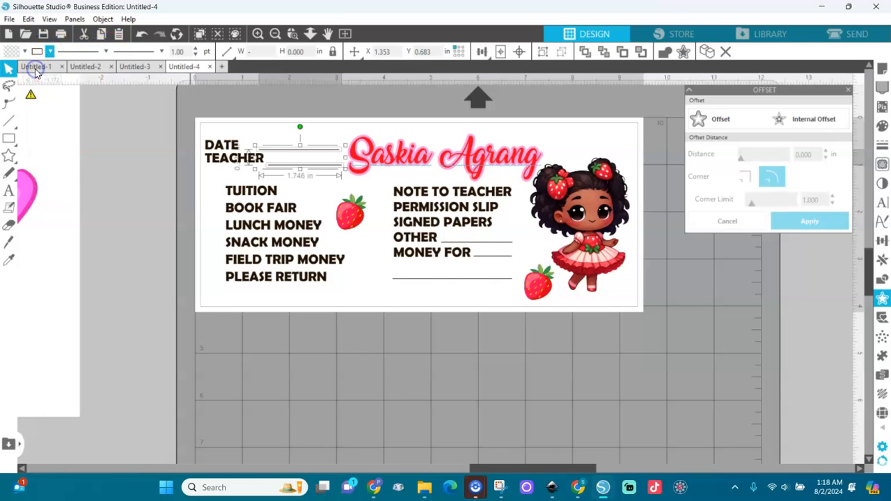
left_click(84, 159)
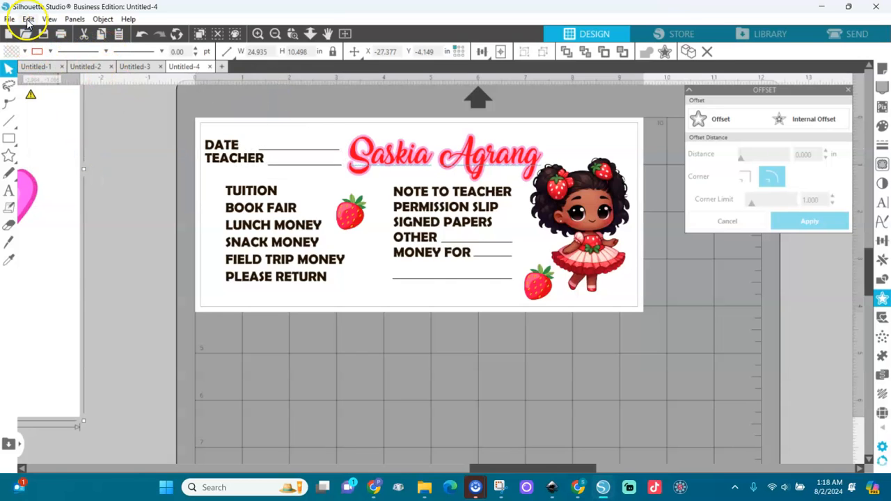
left_click(62, 36)
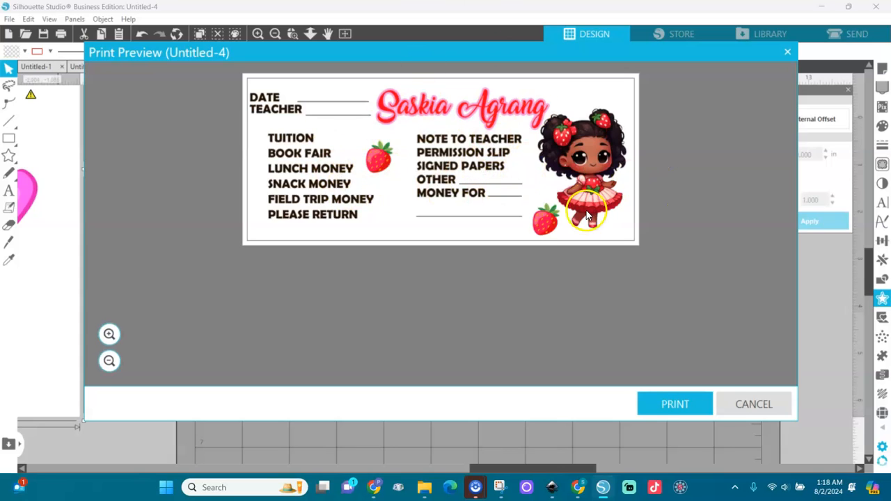
left_click(746, 406)
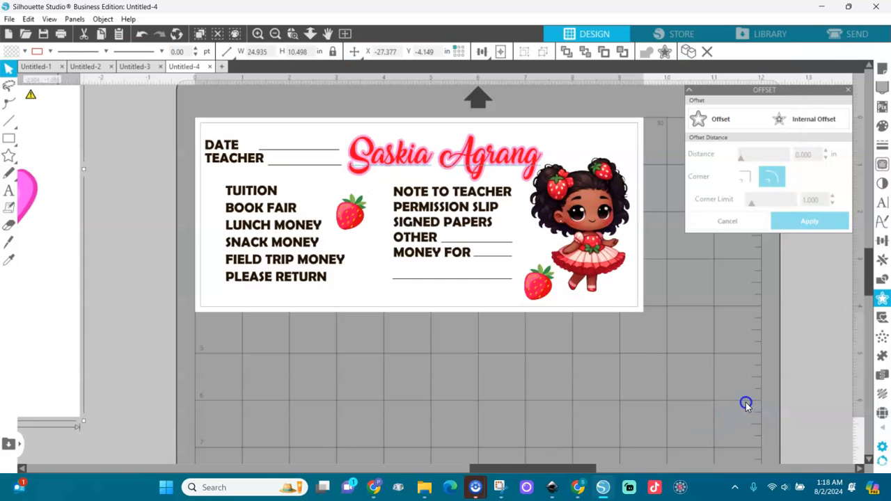
Outline the stars in the TUITION to PLEASE RETURN list in black.
left_click(410, 360)
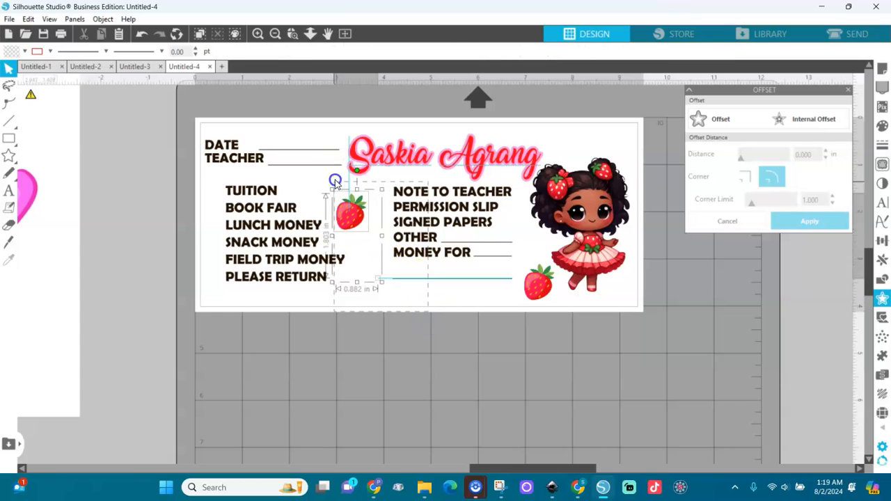
left_click(242, 211)
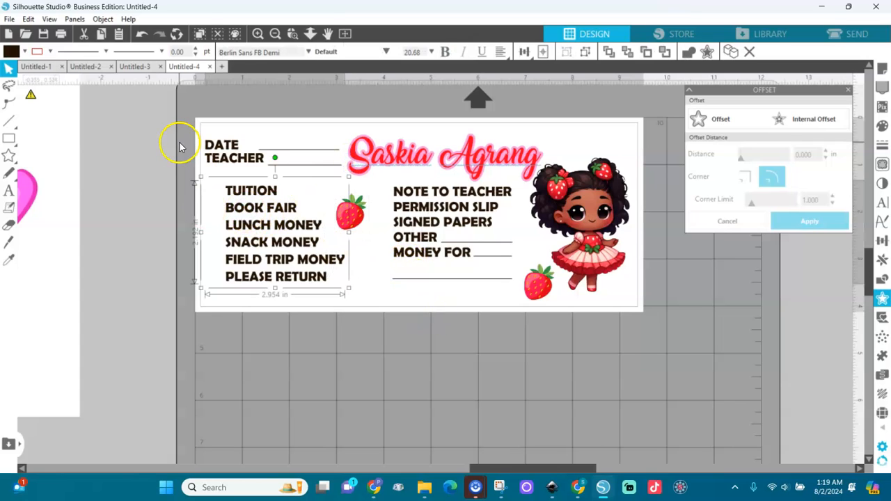
left_click(49, 53)
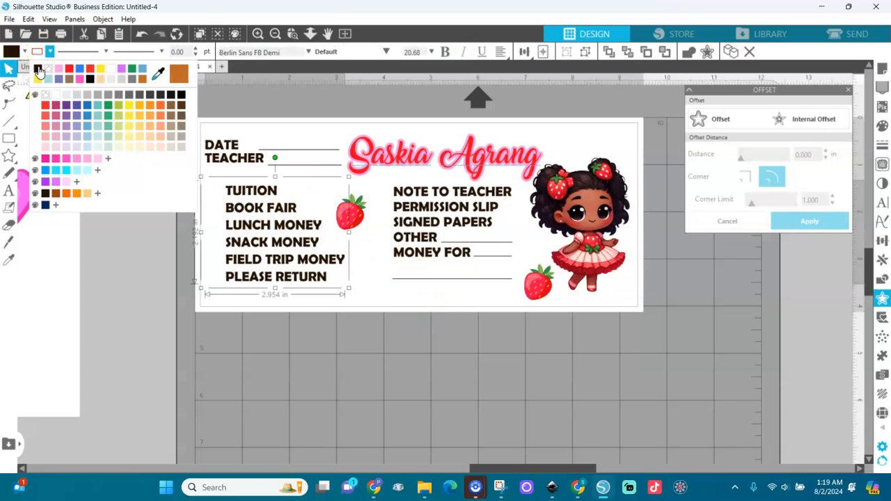
left_click(38, 70)
left_click(449, 238)
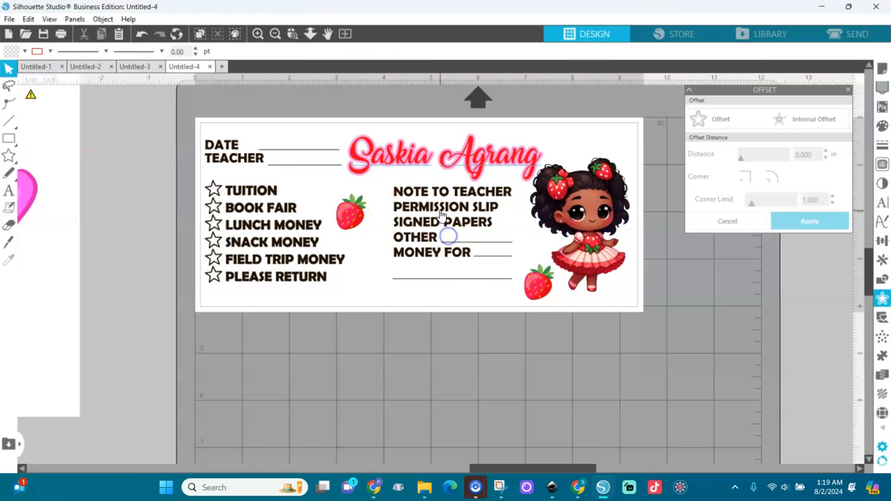
Outline the stars in the NOTE TO TEACHER list in black.
left_click(440, 214)
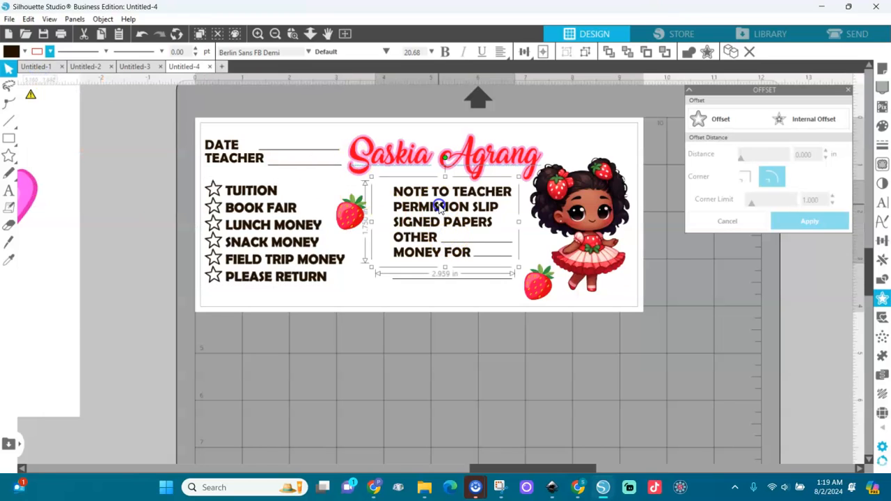
left_click(49, 53)
left_click(38, 71)
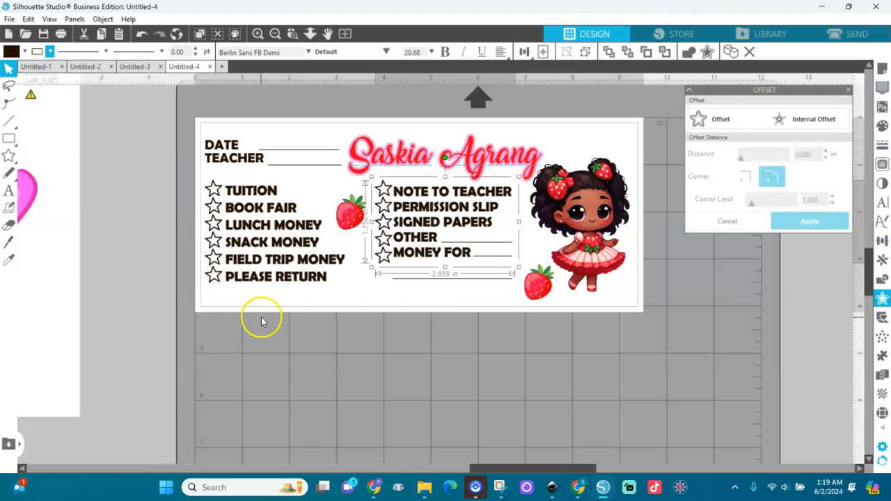
left_click(316, 347)
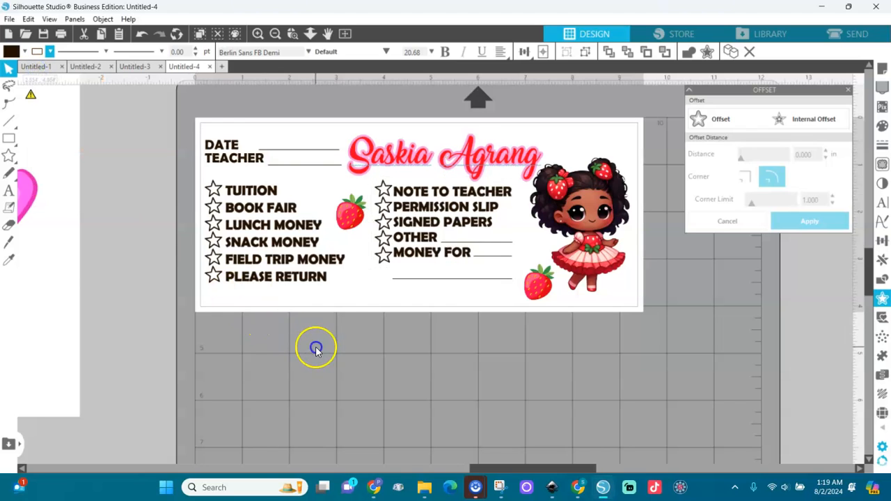
left_click(62, 36)
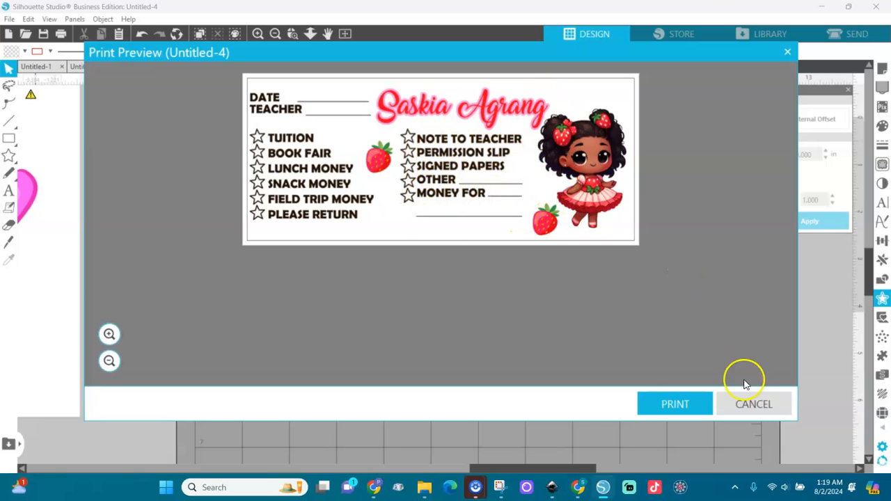
left_click(751, 406)
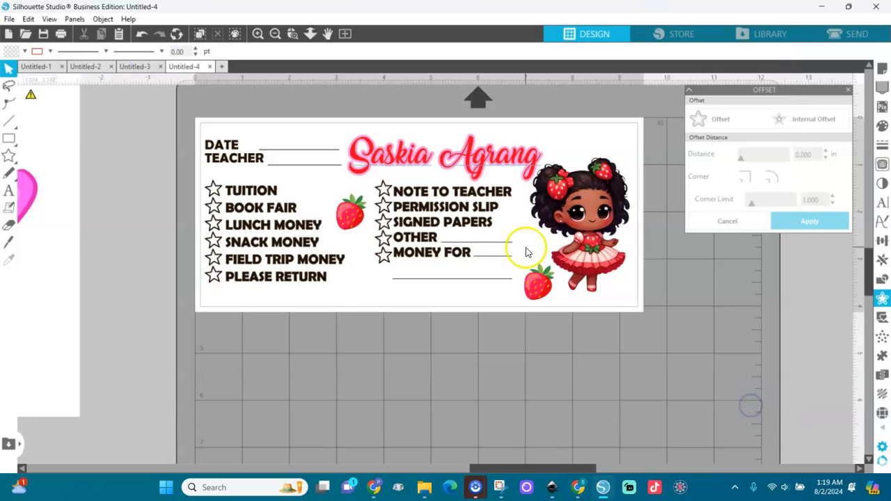